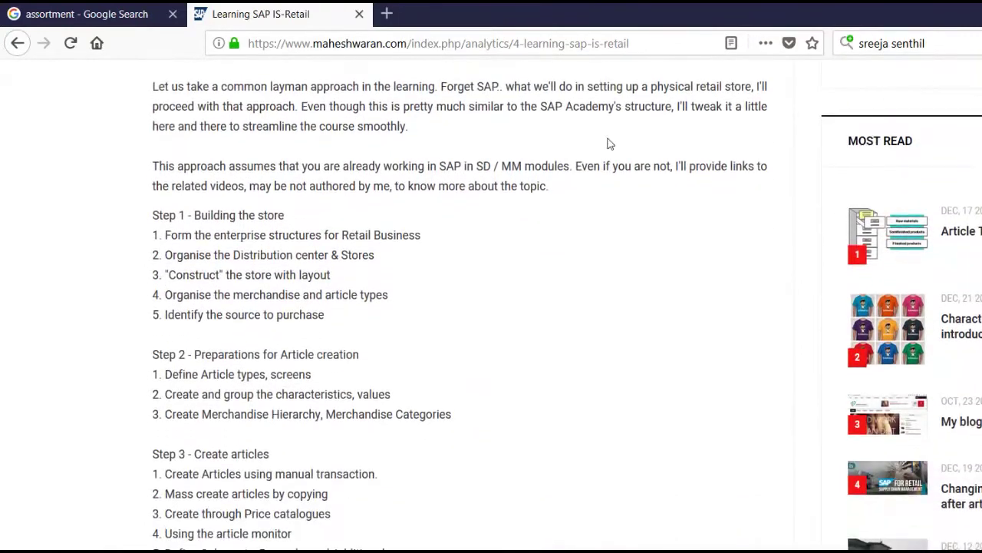
Read Step 1 and Step 2 of the Learning SAP IS-Retail article, then scroll to Steps 3–4.
{"action": "left_click_drag", "start_coordinate": [168, 221], "coordinate": [312, 298]}
{"action": "left_click", "coordinate": [311, 402]}
{"action": "left_click_drag", "start_coordinate": [151, 359], "coordinate": [409, 409]}
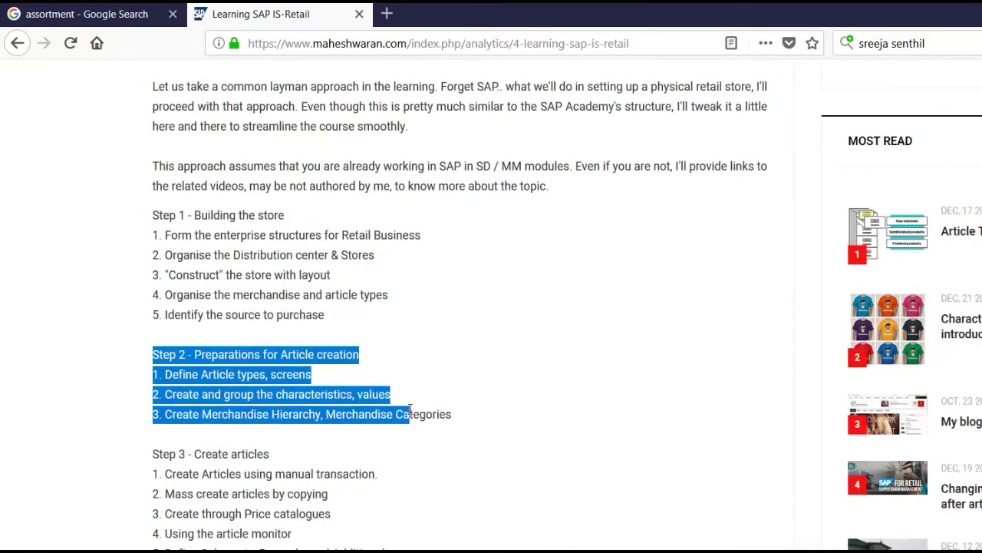
{"action": "left_click", "coordinate": [435, 409]}
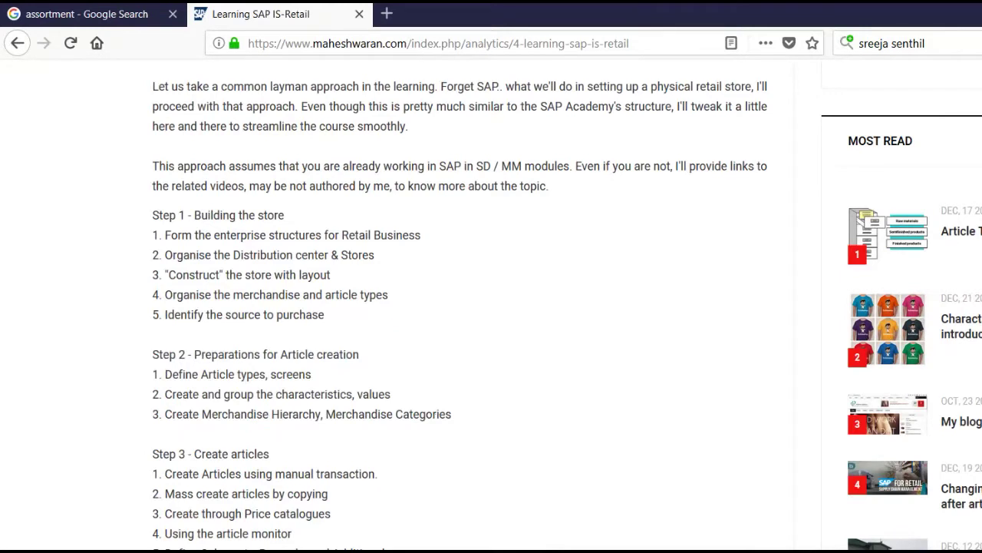
{"action": "scroll", "coordinate": [657, 284], "scroll_direction": "down", "scroll_amount": 3}
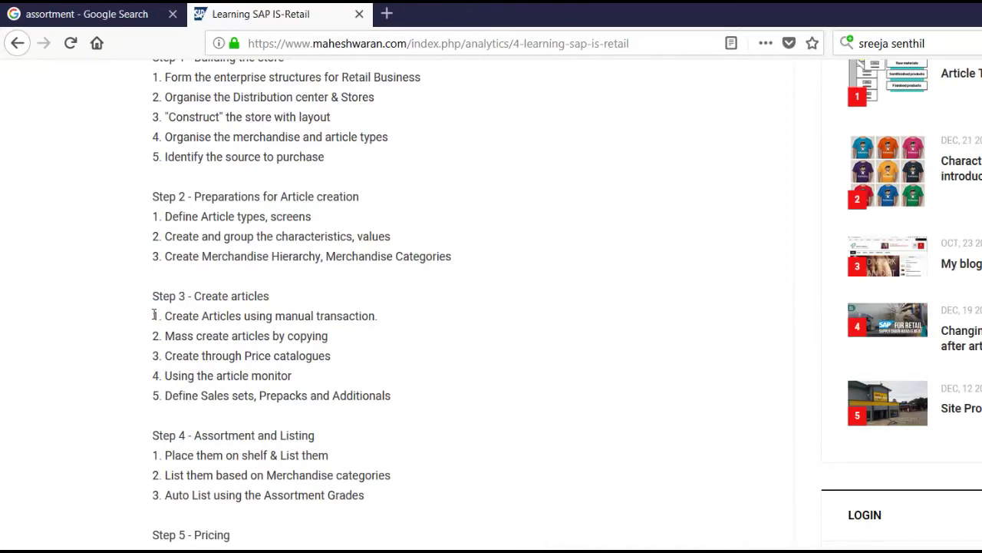
Review Steps 2–4, including Assortment and Listing, then close the Learning SAP IS-Retail tab.
{"action": "left_click_drag", "start_coordinate": [260, 316], "coordinate": [319, 317]}
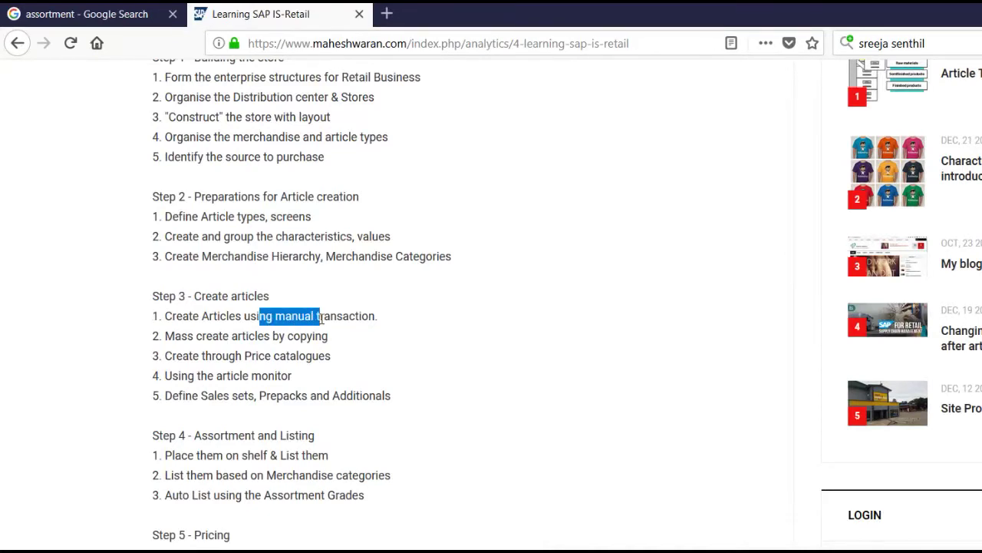
{"action": "left_click", "coordinate": [224, 338]}
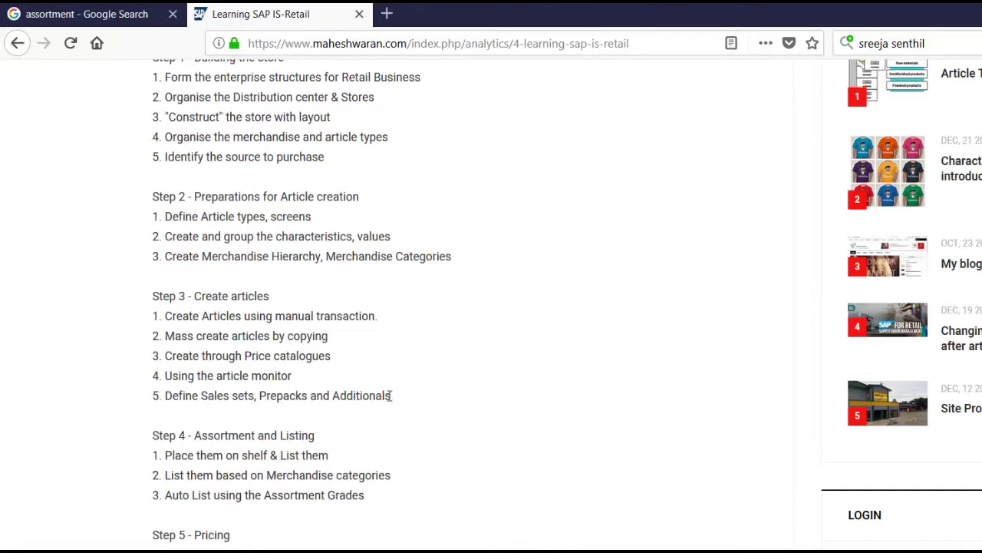
{"action": "left_click_drag", "start_coordinate": [407, 401], "coordinate": [248, 187]}
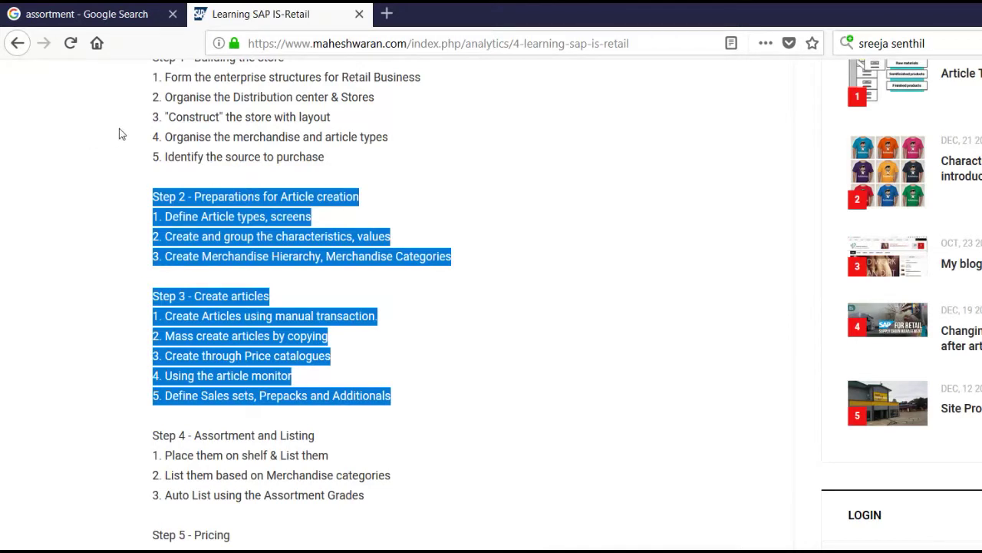
{"action": "left_click", "coordinate": [228, 314]}
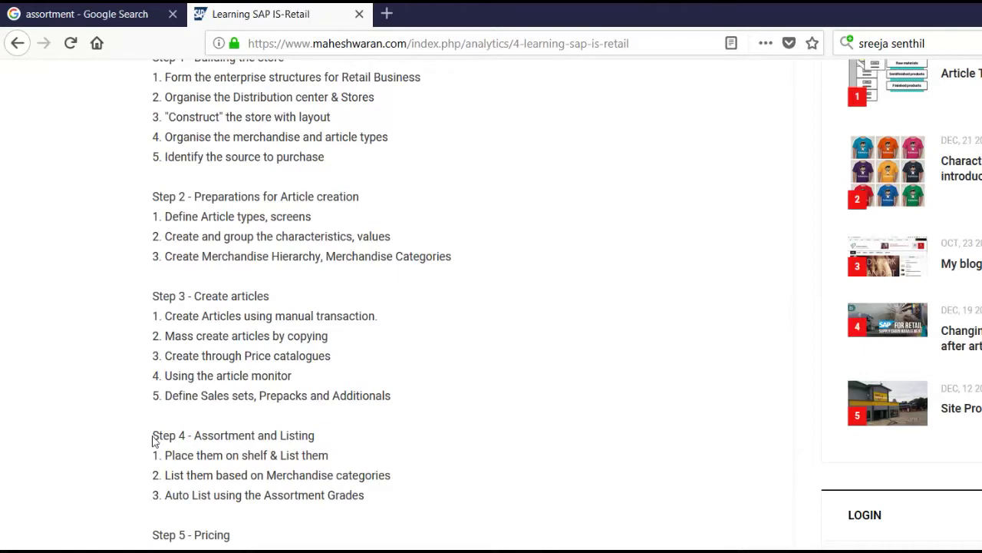
{"action": "left_click_drag", "start_coordinate": [153, 435], "coordinate": [377, 500]}
{"action": "left_click", "coordinate": [378, 500]}
{"action": "left_click", "coordinate": [361, 17]}
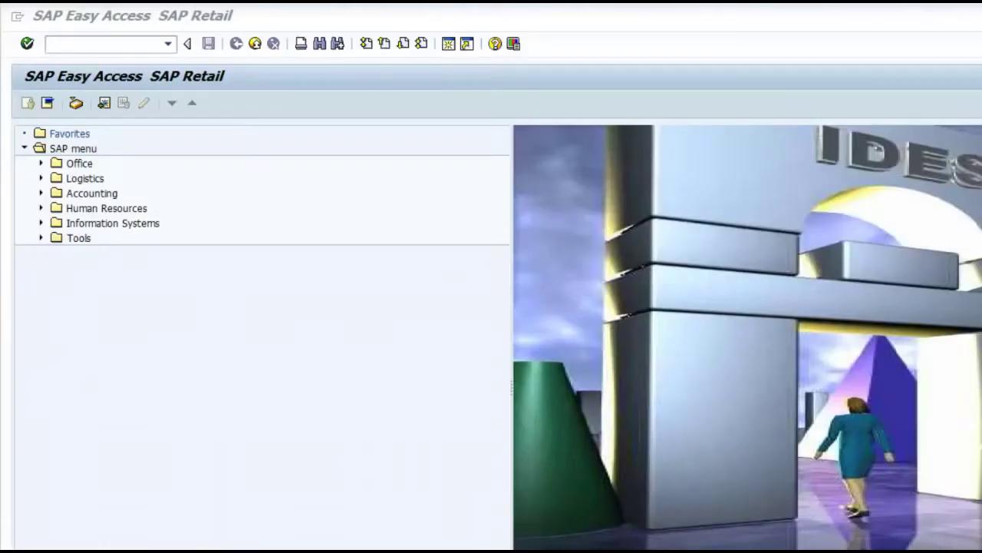
Expand Logistics > Retailing > Master Data > Assortment/Listing > Assortment in the SAP menu.
{"action": "left_click", "coordinate": [42, 179]}
{"action": "left_click", "coordinate": [58, 192]}
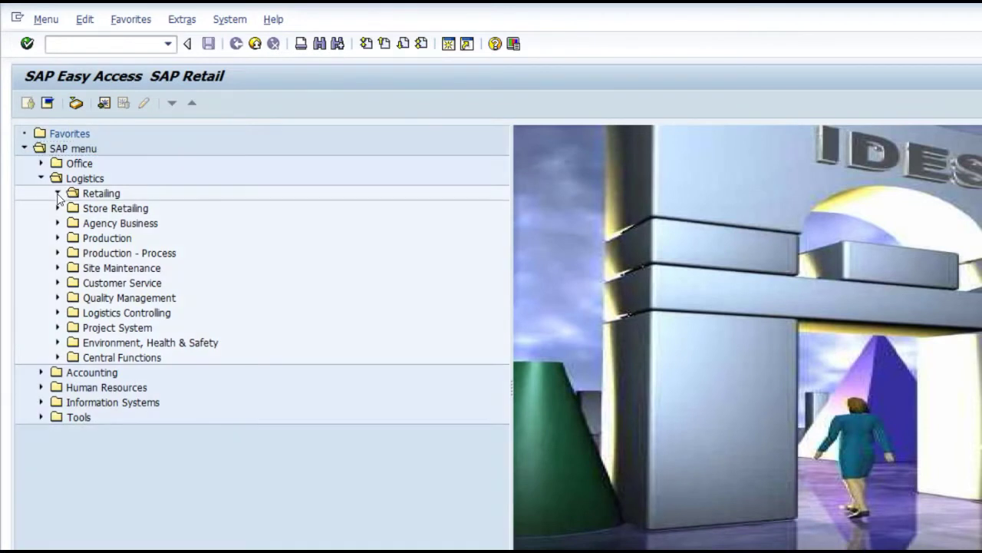
{"action": "left_click", "coordinate": [74, 208]}
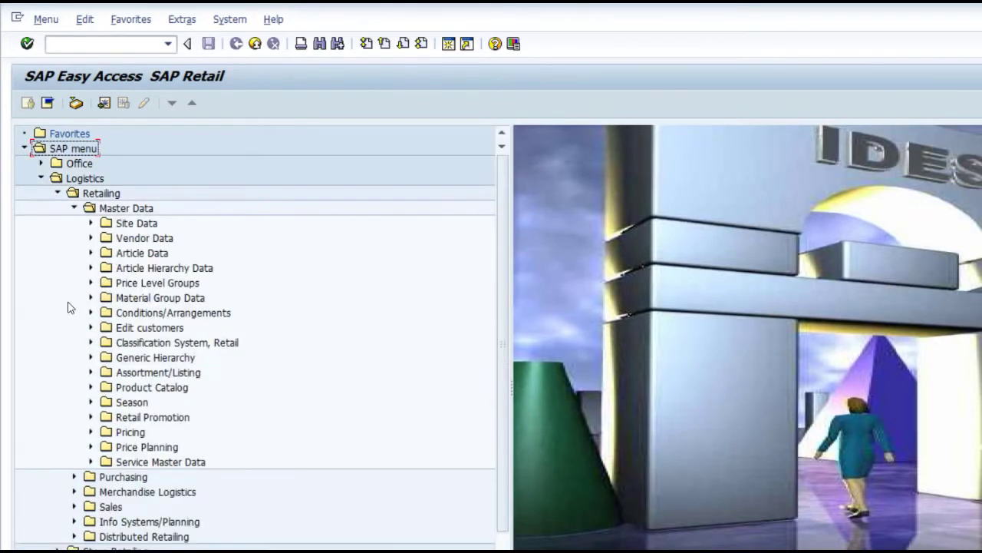
{"action": "left_click", "coordinate": [91, 373]}
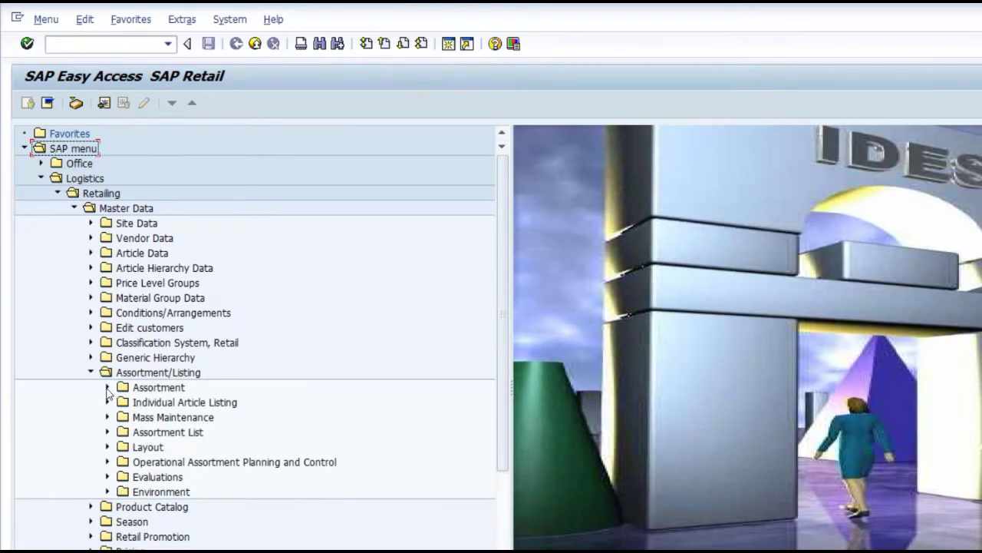
{"action": "left_click", "coordinate": [108, 387]}
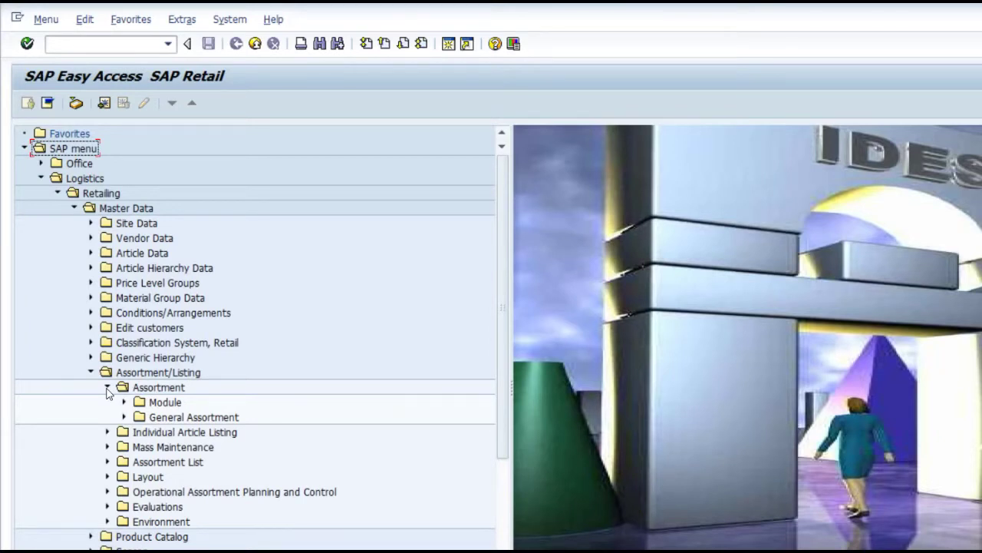
Begin a transaction code in the command field, then clear it.
{"action": "left_click", "coordinate": [68, 46]}
{"action": "type", "text": "/"}
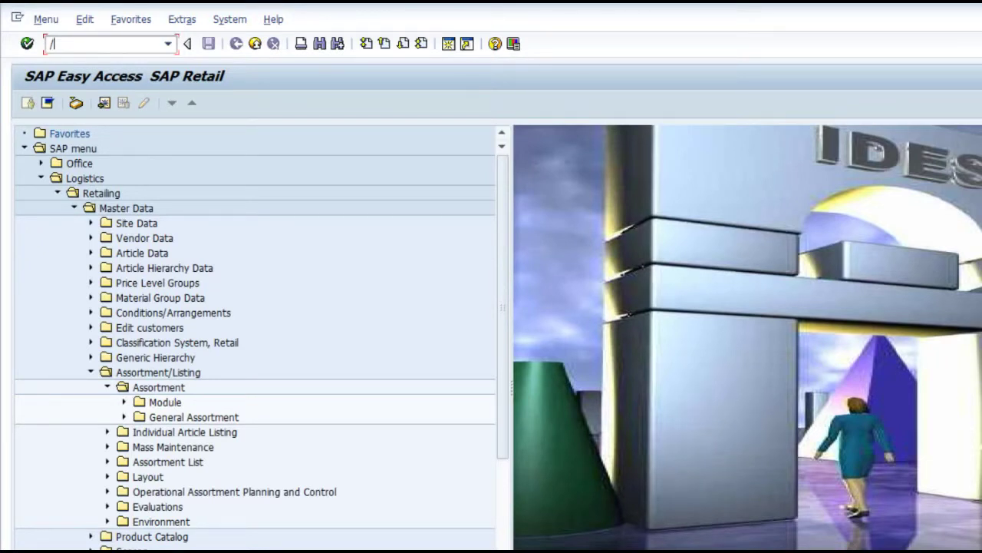
{"action": "key", "text": "BackSpace"}
Launch Notepad and place its window beside the SAP menu.
{"action": "key", "text": "super"}
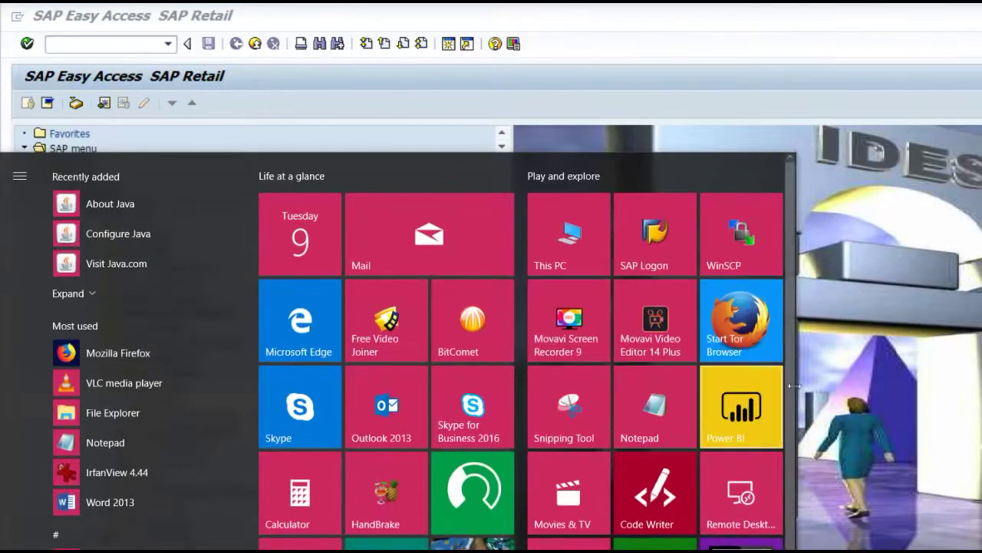
{"action": "left_click", "coordinate": [656, 405]}
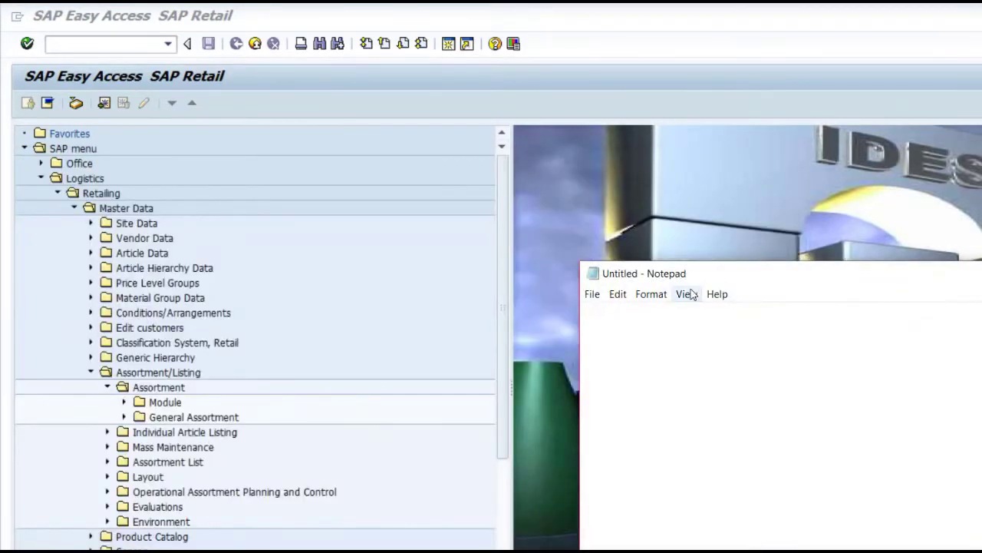
{"action": "left_click_drag", "start_coordinate": [740, 282], "coordinate": [370, 138]}
Type the note lines '1. General Assortment' and '2. Local Assortment -'.
{"action": "type", "text": "1. Gner"}
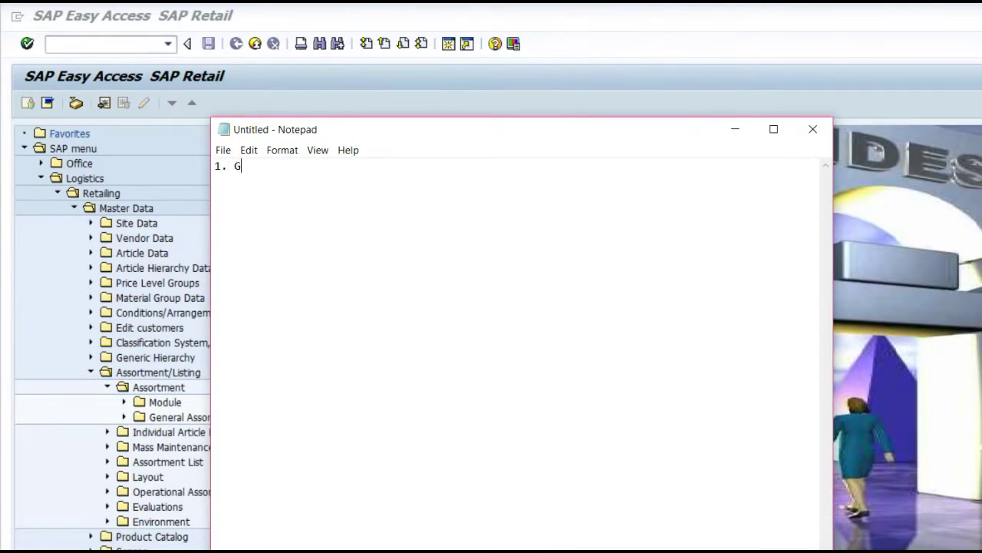
{"action": "key", "text": "BackSpace"}
{"action": "key", "text": "BackSpace"}
{"action": "key", "text": "BackSpace"}
{"action": "key", "text": "BackSpace"}
{"action": "type", "text": "e"}
{"action": "key", "text": "BackSpace"}
{"action": "type", "text": "Geen"}
{"action": "key", "text": "BackSpace"}
{"action": "key", "text": "BackSpace"}
{"action": "type", "text": "neral Assortment"}
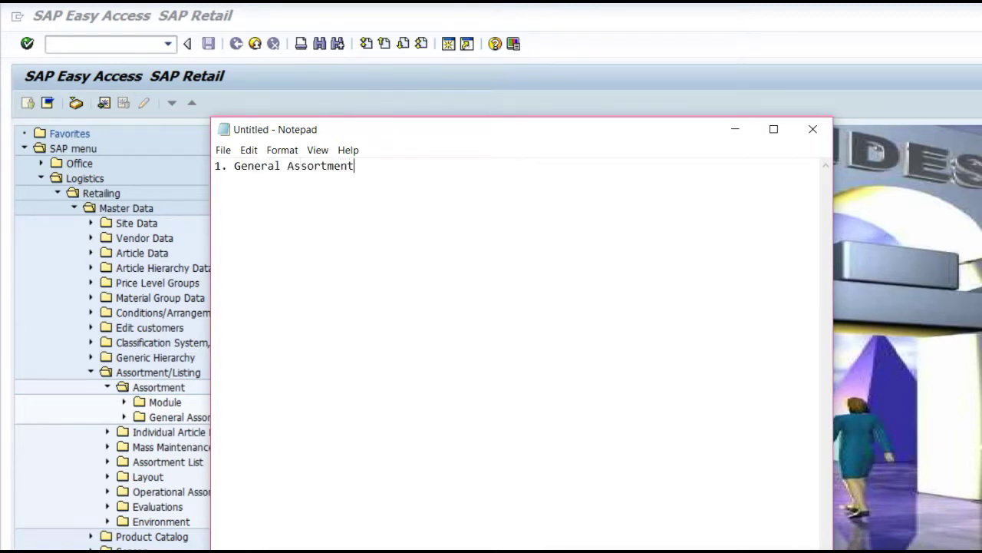
{"action": "key", "text": "Return"}
{"action": "type", "text": "2. Local Assortmen"}
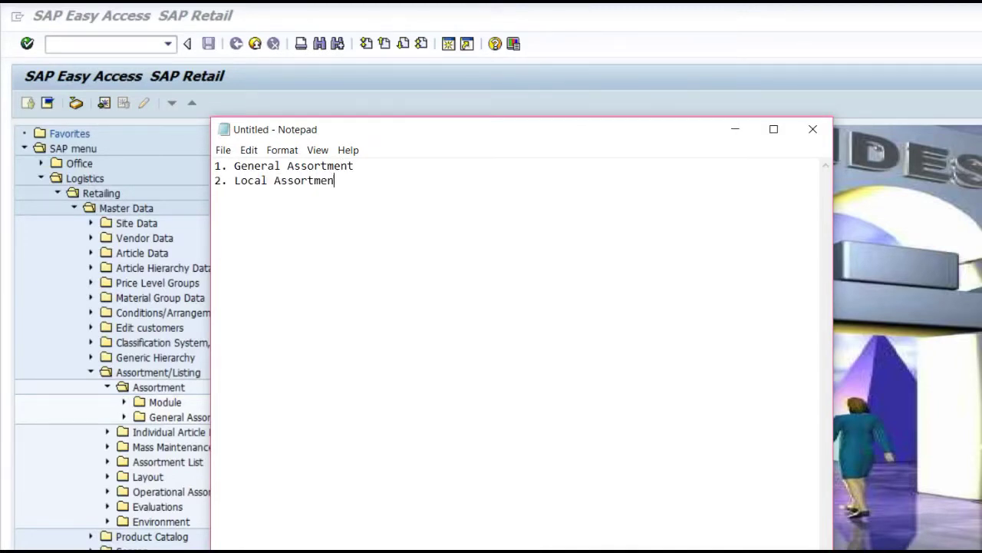
{"action": "type", "text": "t -"}
{"action": "left_click", "coordinate": [91, 46]}
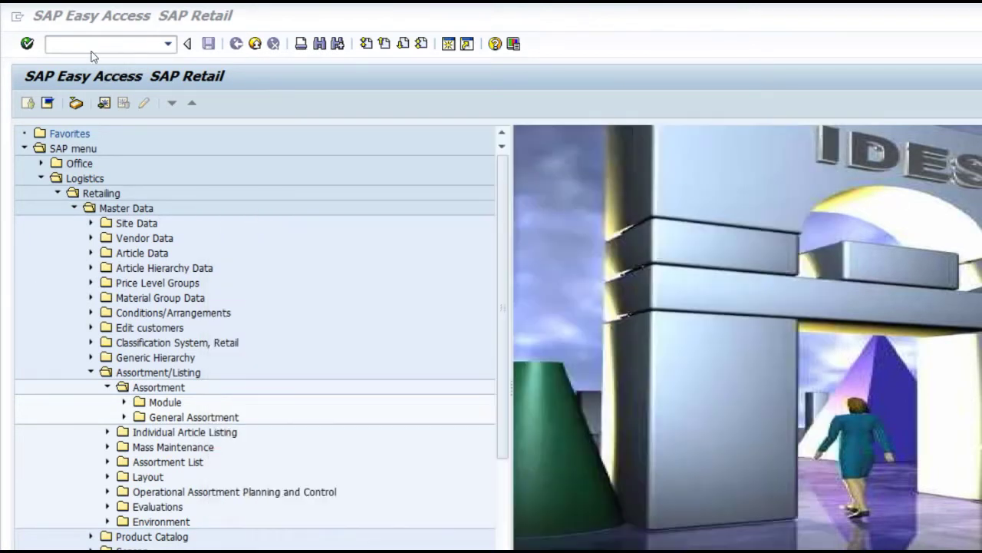
Run wsoa2 for assortment W100 and dismiss the limited-processing notice to reach its basic data.
{"action": "type", "text": "wsoa2"}
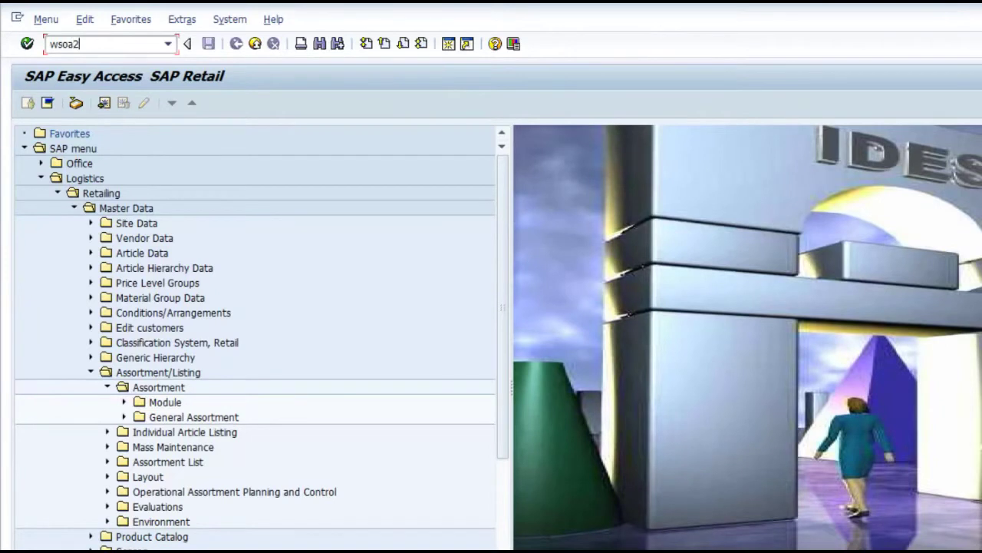
{"action": "key", "text": "Return"}
{"action": "type", "text": "W100"}
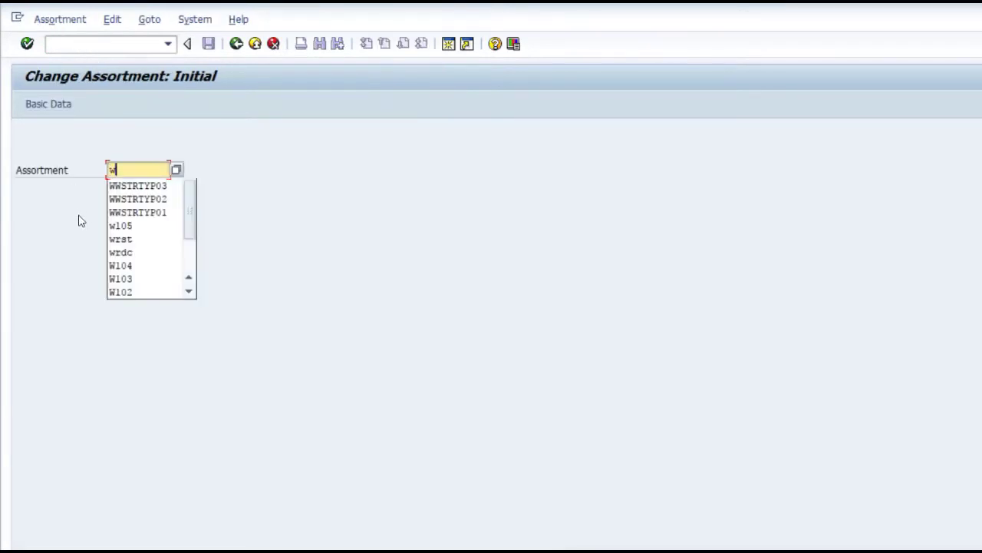
{"action": "key", "text": "Return"}
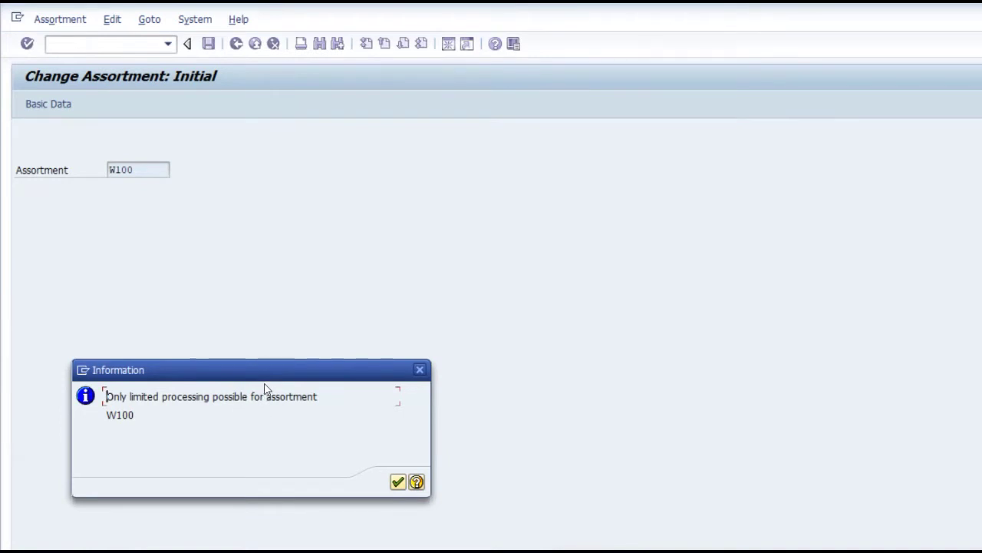
{"action": "left_click_drag", "start_coordinate": [259, 372], "coordinate": [362, 287]}
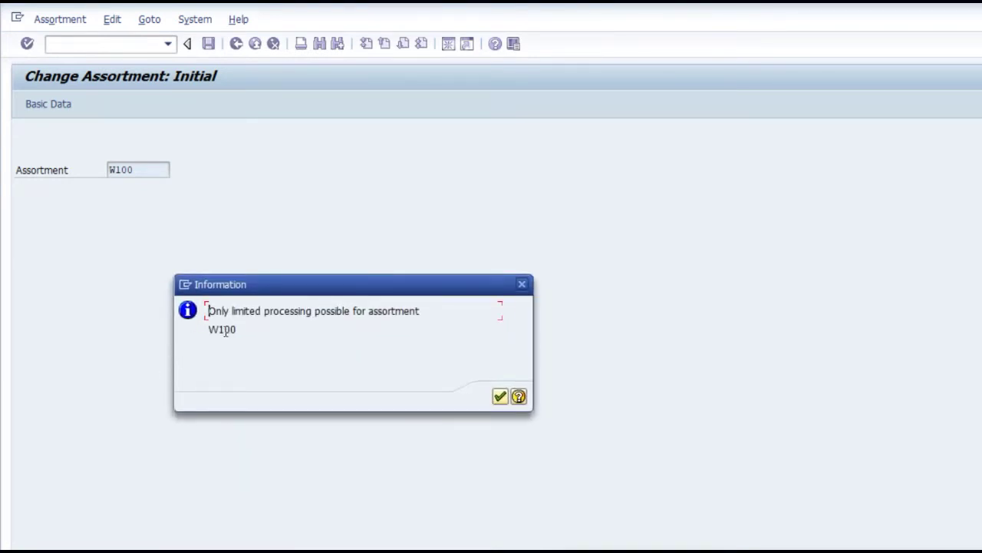
{"action": "left_click", "coordinate": [500, 396]}
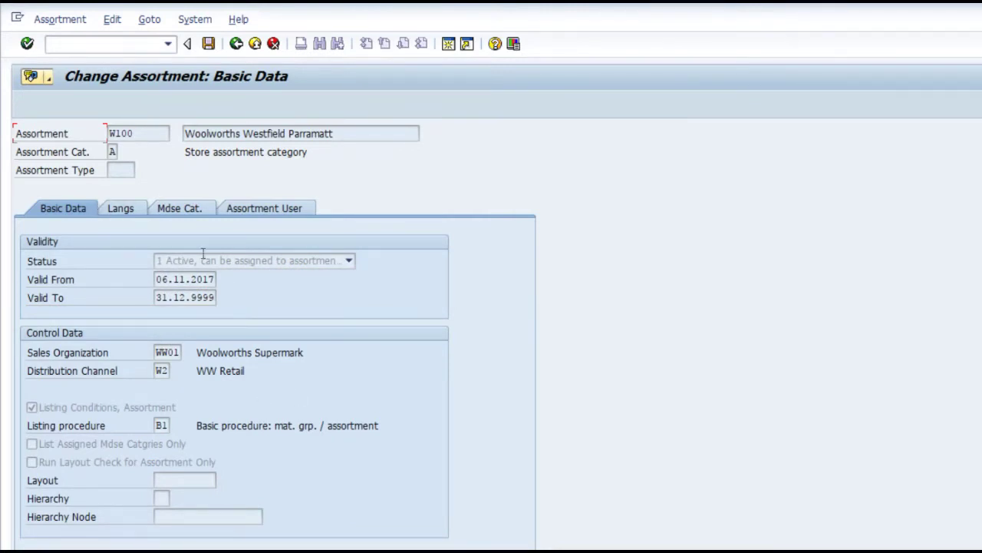
{"action": "left_click", "coordinate": [179, 208]}
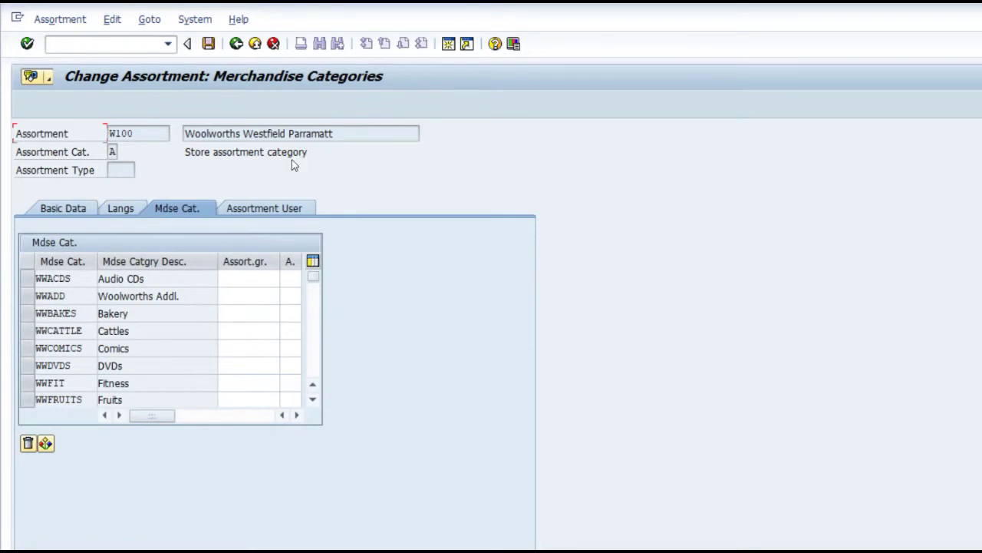
{"action": "left_click", "coordinate": [254, 212]}
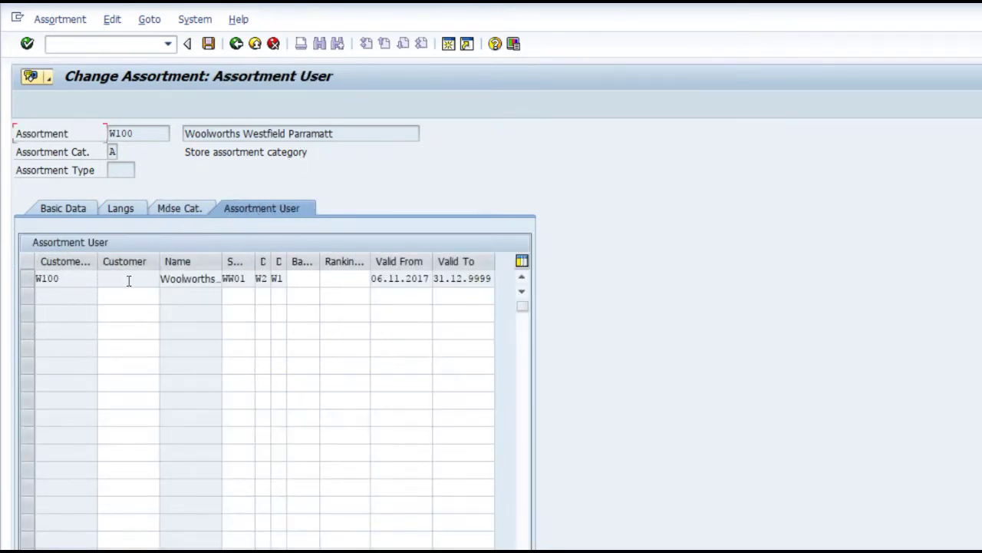
{"action": "left_click", "coordinate": [75, 212]}
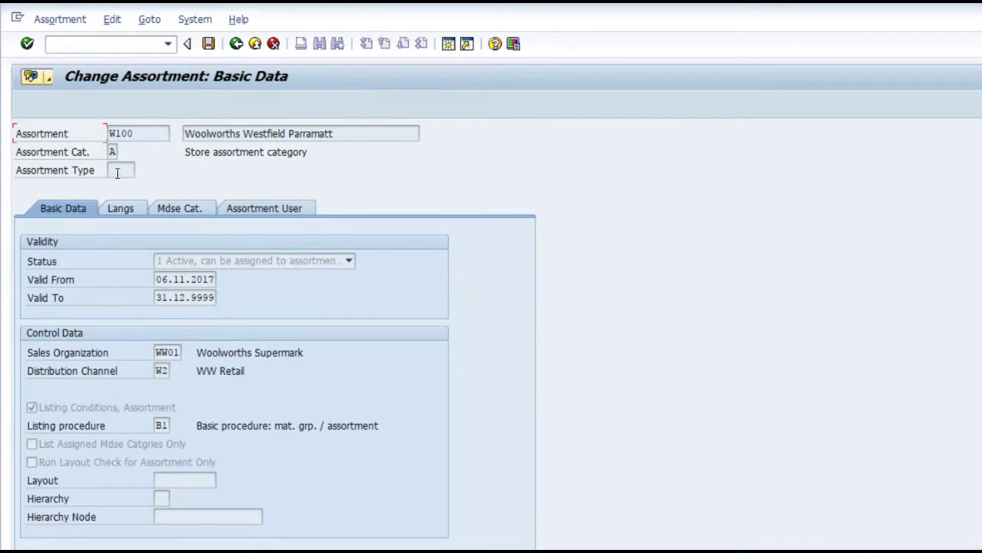
{"action": "left_click", "coordinate": [113, 153]}
{"action": "left_click", "coordinate": [124, 153]}
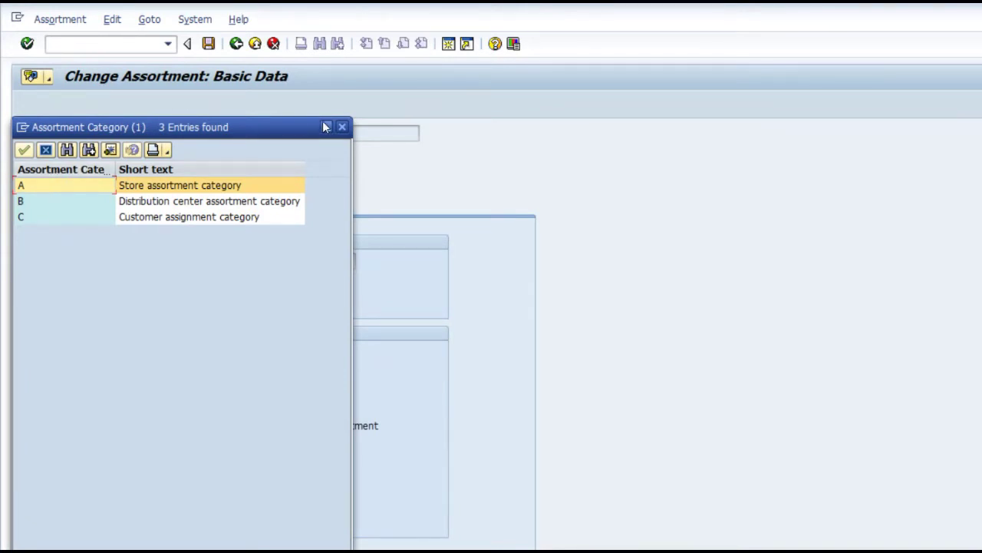
{"action": "left_click", "coordinate": [342, 128]}
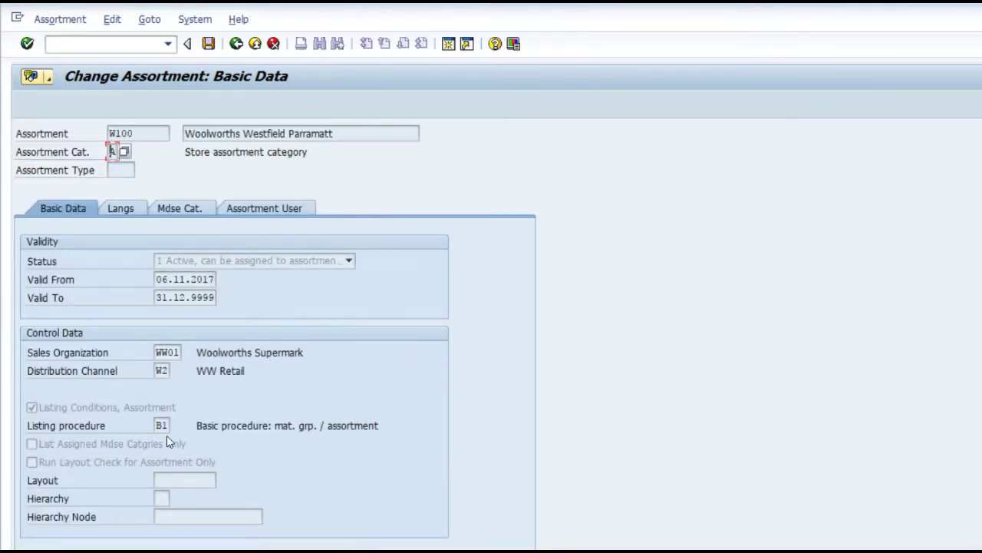
Open site W100 via /nwsoa3 and view its listing data with listing procedure B1.
{"action": "left_click", "coordinate": [92, 45]}
{"action": "type", "text": "/nwsoa3"}
{"action": "key", "text": "Return"}
{"action": "type", "text": "w100"}
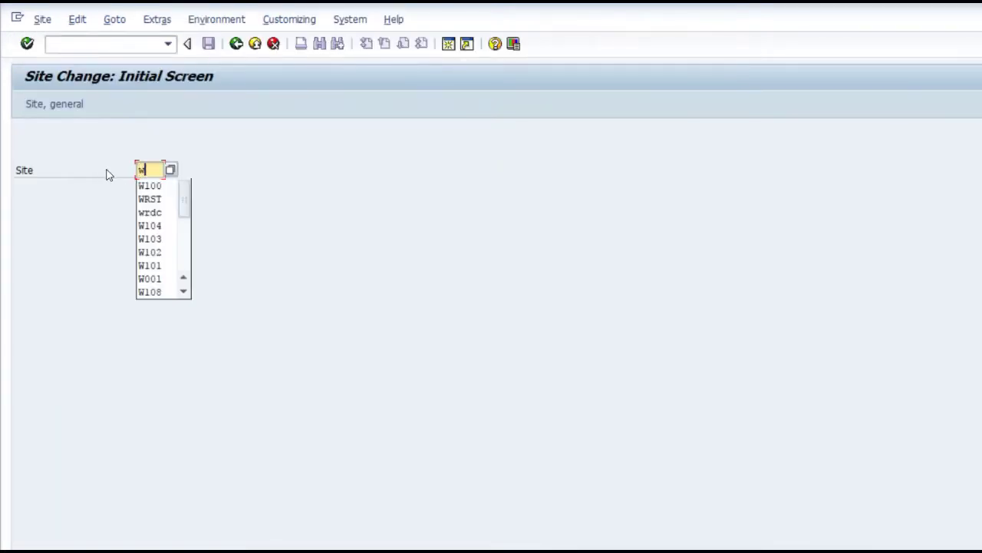
{"action": "key", "text": "Return"}
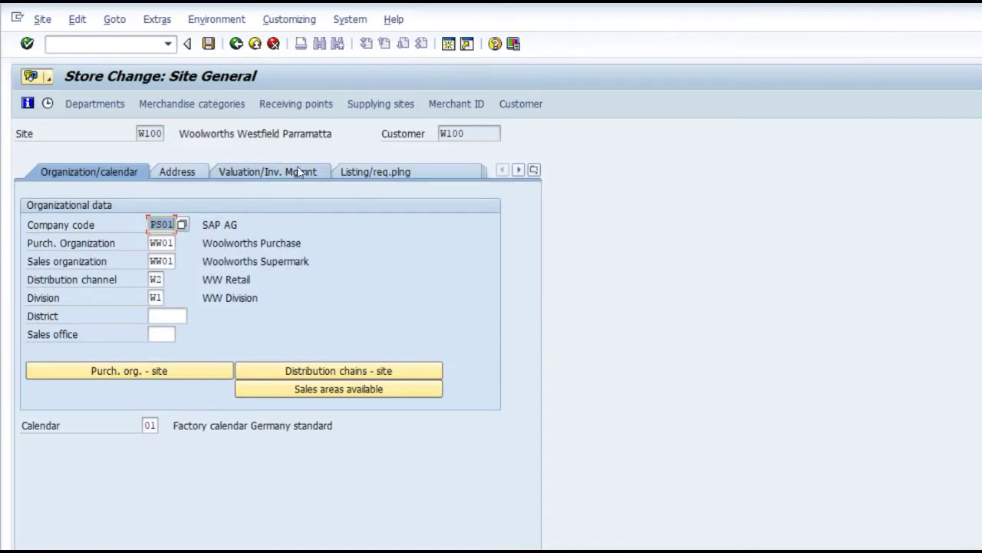
{"action": "left_click", "coordinate": [361, 168]}
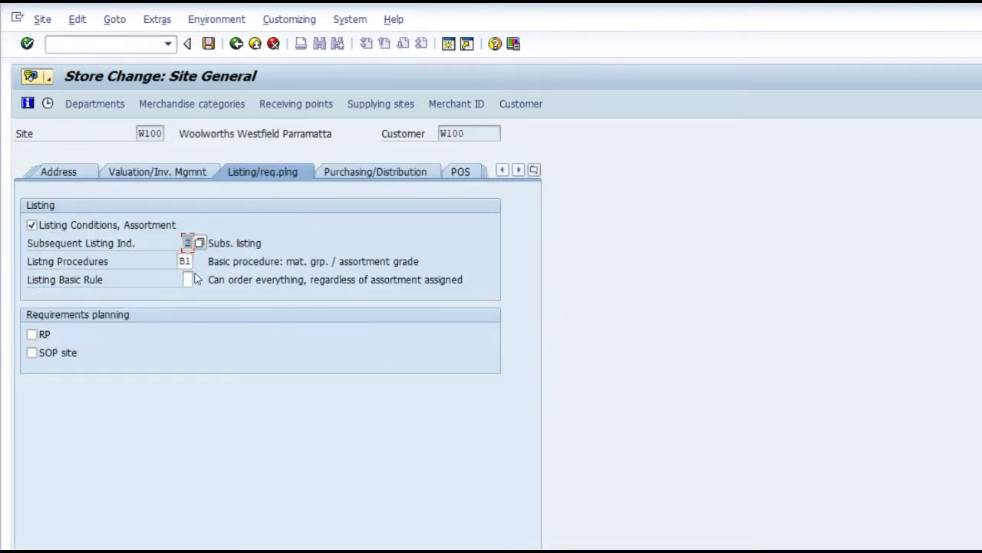
{"action": "left_click", "coordinate": [184, 261]}
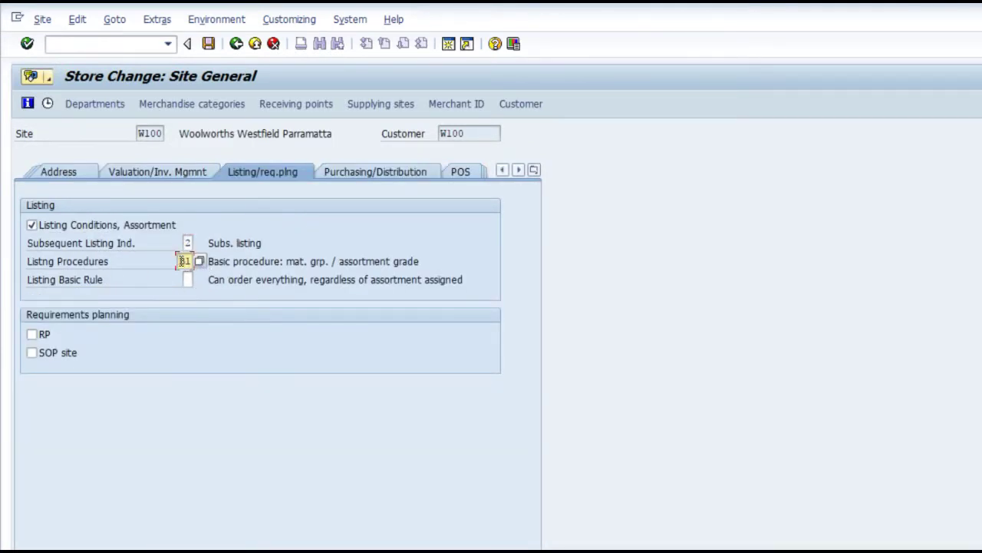
Return to assortment W100's basic data and check its listing procedure B1.
{"action": "key", "text": "Return"}
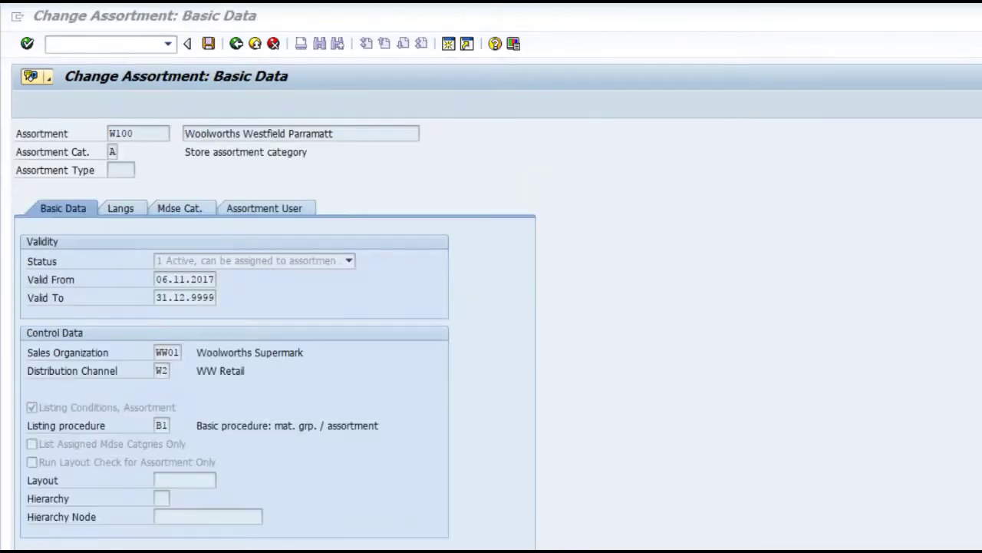
{"action": "left_click", "coordinate": [161, 425]}
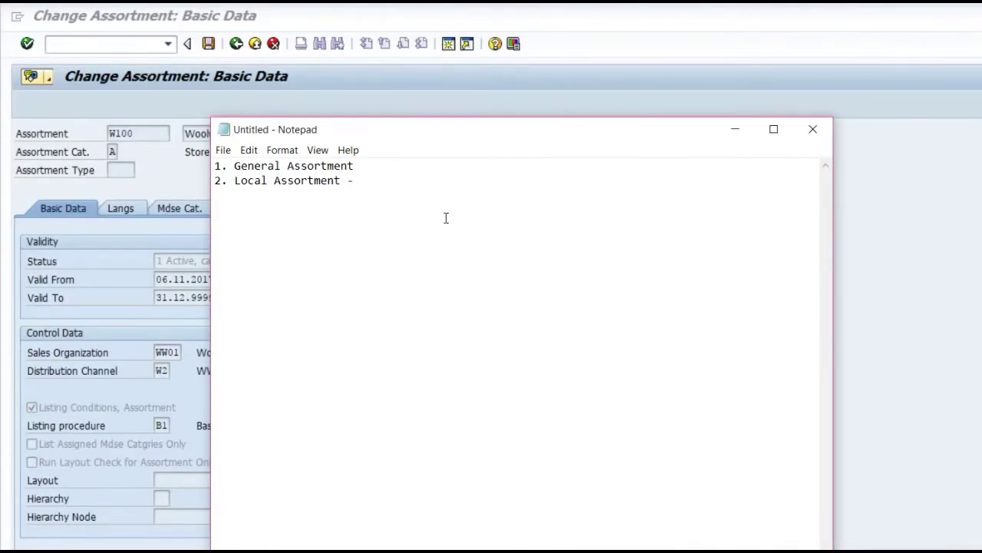
{"action": "left_click", "coordinate": [372, 165]}
Switch the Change Assortment screen from W100 to assortment WWSTRTYP01.
{"action": "left_click", "coordinate": [85, 268]}
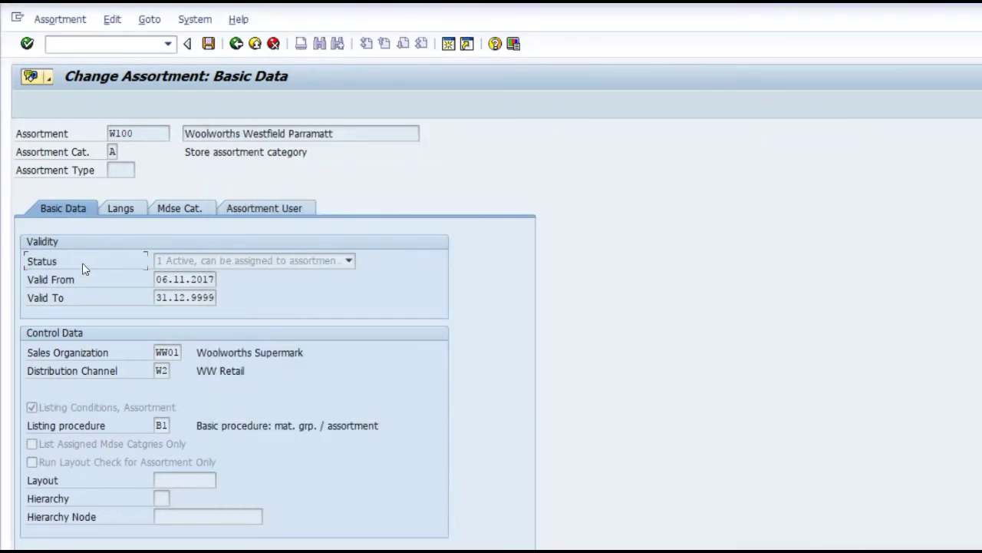
{"action": "left_click", "coordinate": [236, 44]}
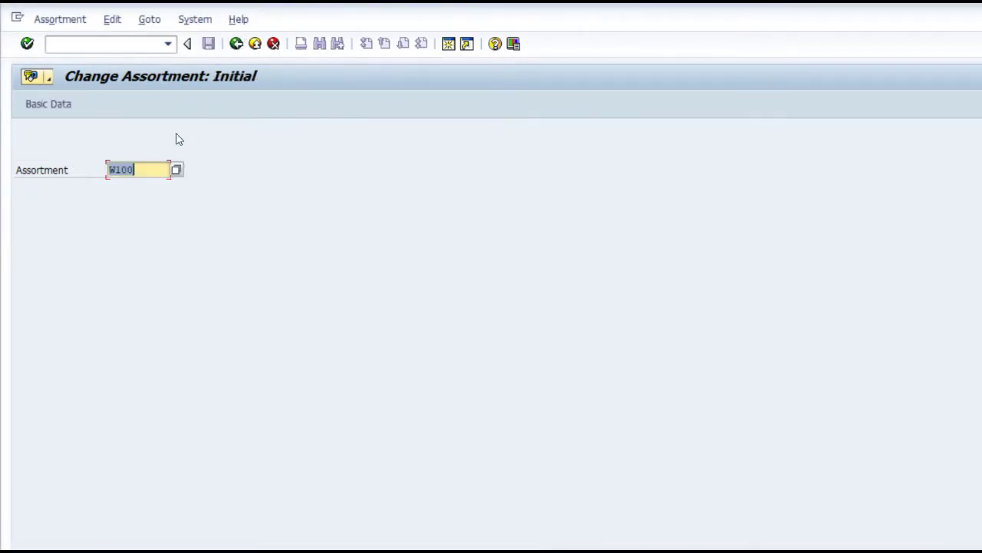
{"action": "key", "text": "Delete"}
{"action": "key", "text": "Down"}
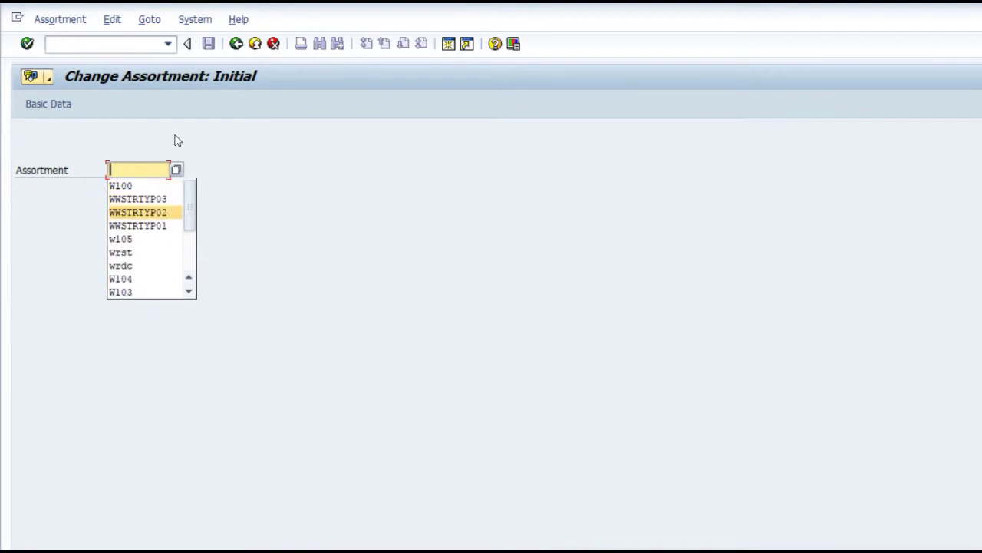
{"action": "key", "text": "Down"}
{"action": "key", "text": "Return"}
{"action": "key", "text": "Return"}
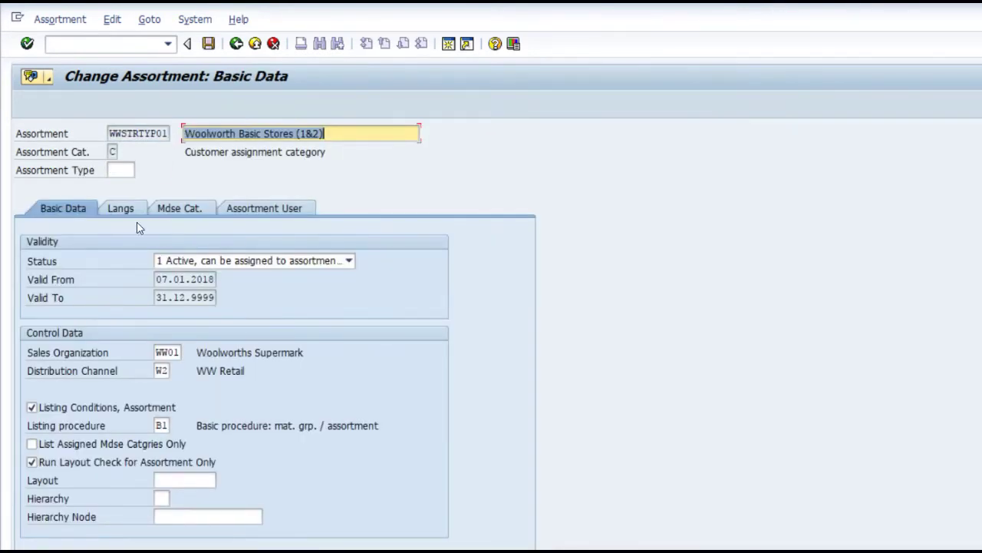
Check WWSTRTYP01's store users, including W101, and select assortment category C (customer assignment).
{"action": "left_click", "coordinate": [259, 211]}
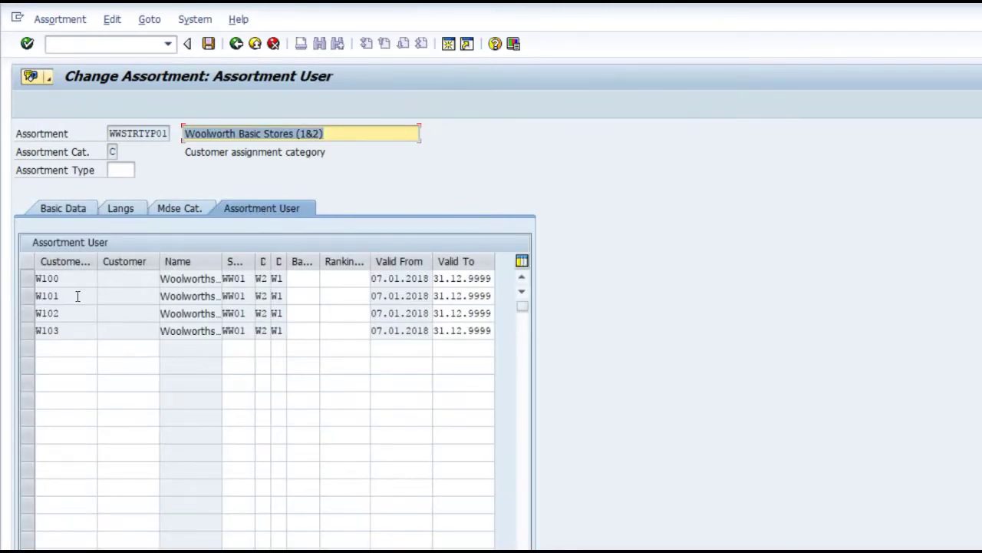
{"action": "left_click", "coordinate": [78, 296]}
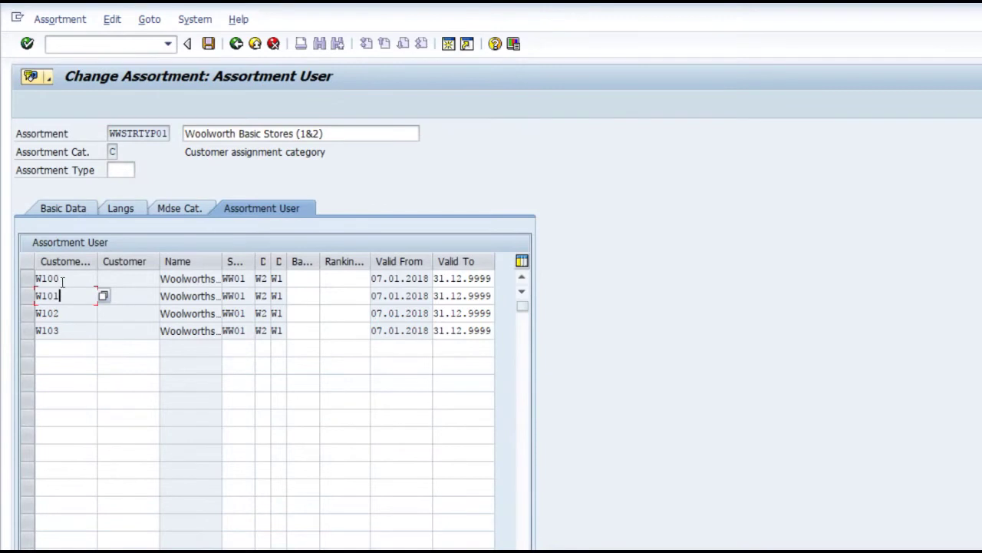
{"action": "double_click", "coordinate": [114, 152]}
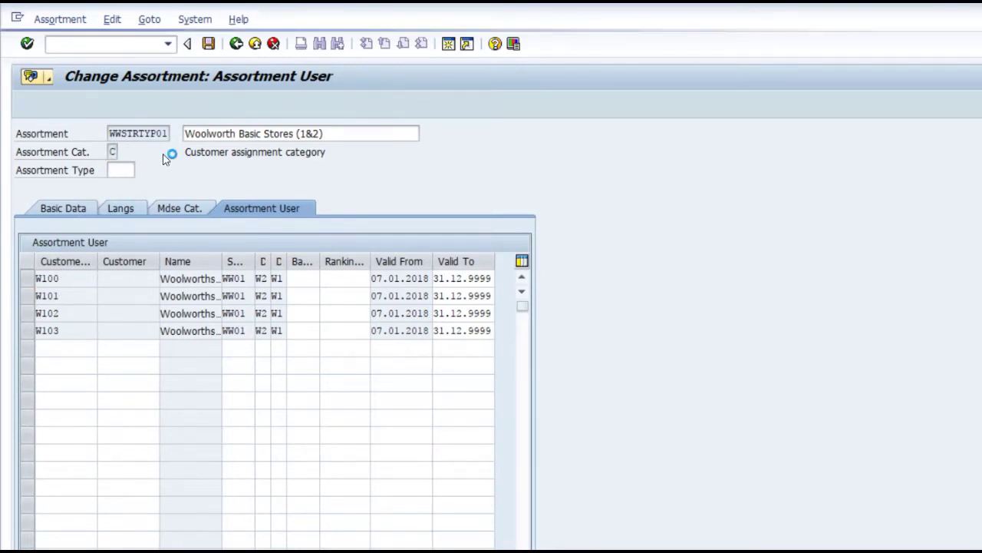
{"action": "left_click", "coordinate": [175, 219]}
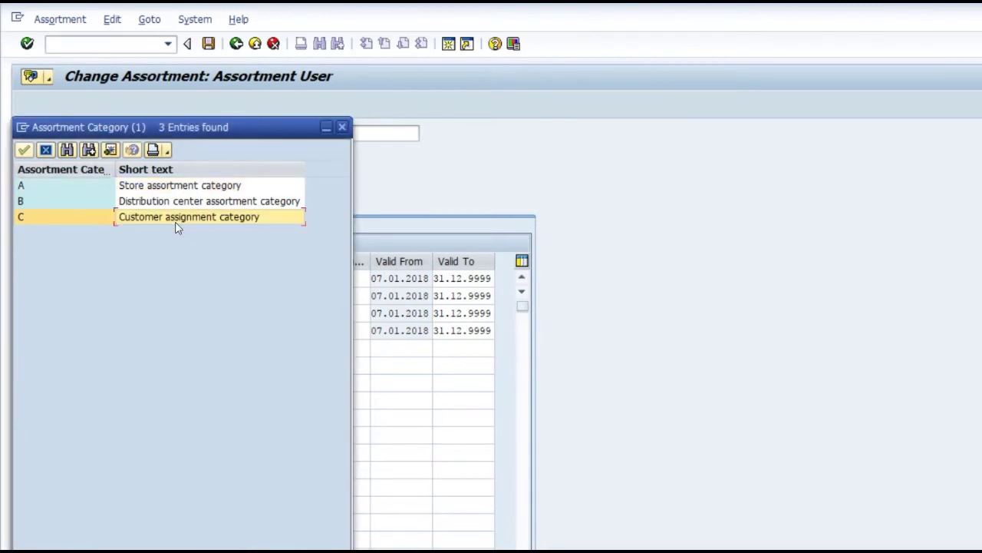
{"action": "left_click", "coordinate": [46, 147]}
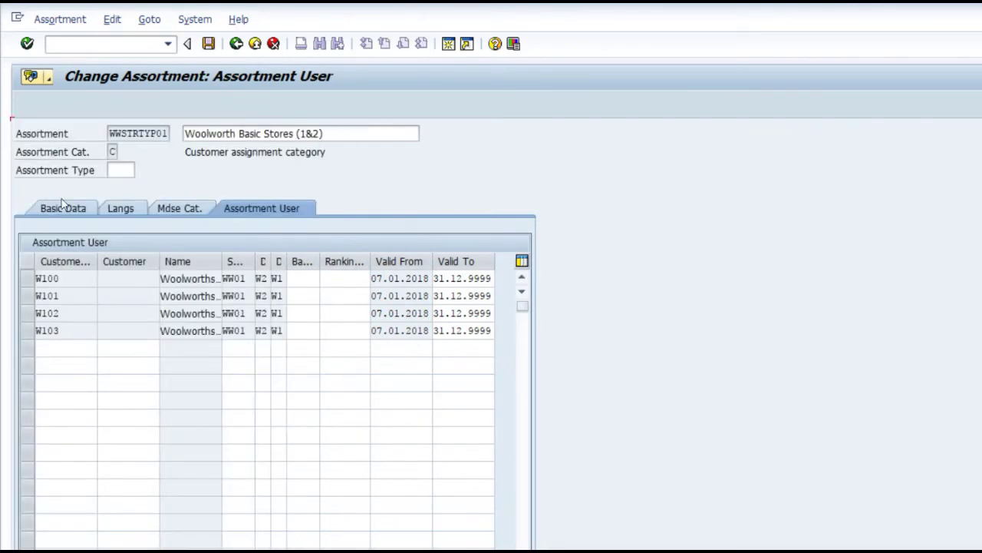
{"action": "left_click", "coordinate": [59, 209]}
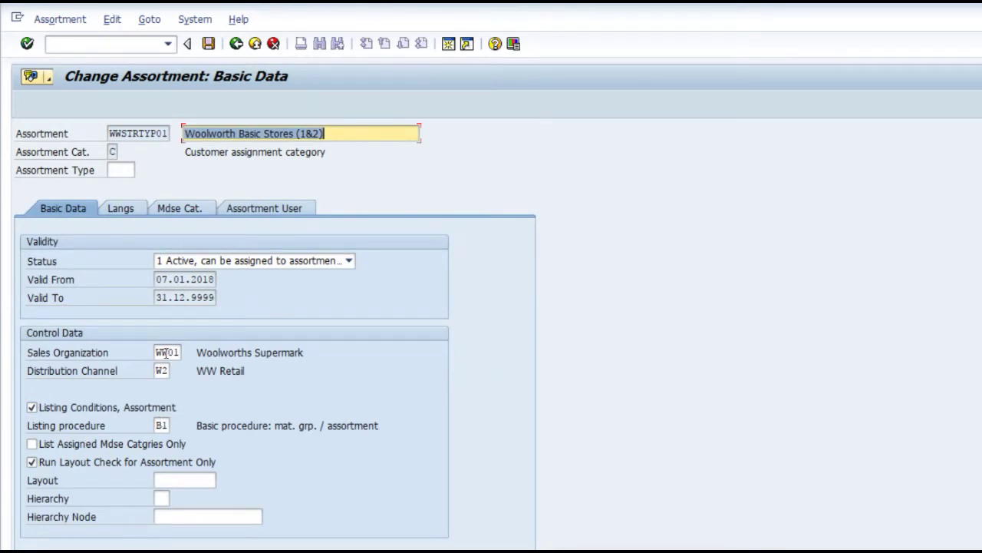
Review WWSTRTYP01's merchandise categories and customer users, then return to the initial screen.
{"action": "left_click", "coordinate": [179, 211]}
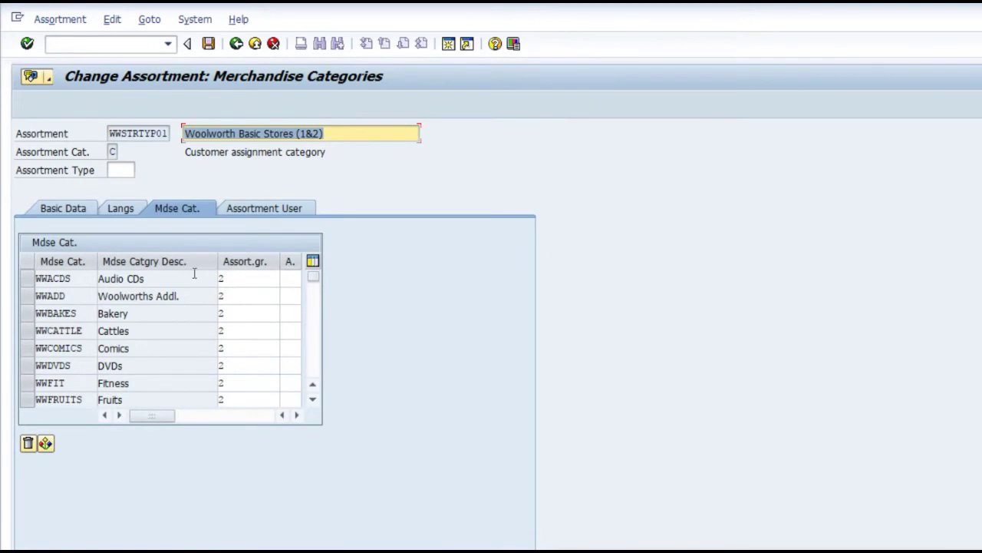
{"action": "left_click", "coordinate": [245, 205]}
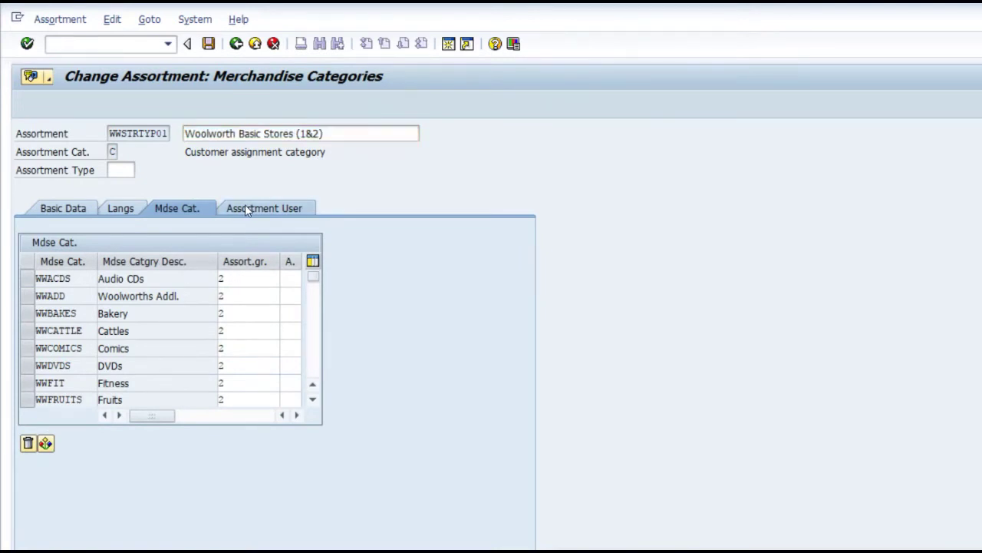
{"action": "left_click", "coordinate": [236, 44]}
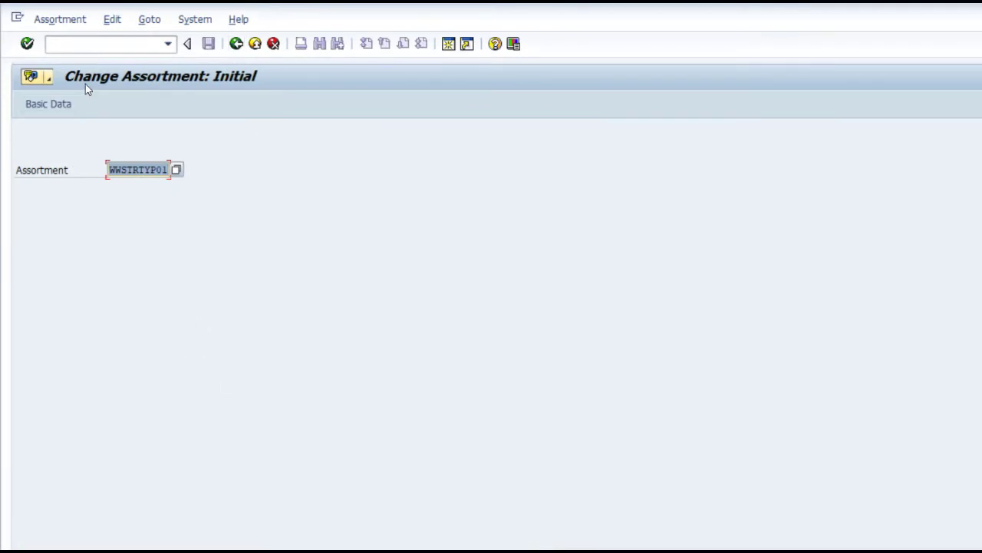
Run transaction /nwss1 to open the Retail Master Data general control settings.
{"action": "left_click", "coordinate": [101, 46]}
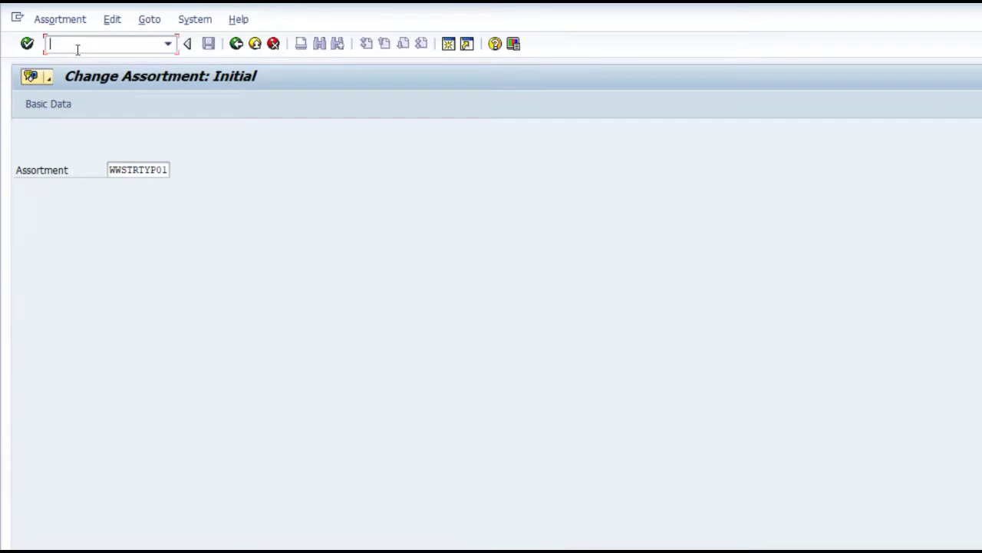
{"action": "type", "text": "/nwss1"}
{"action": "key", "text": "Return"}
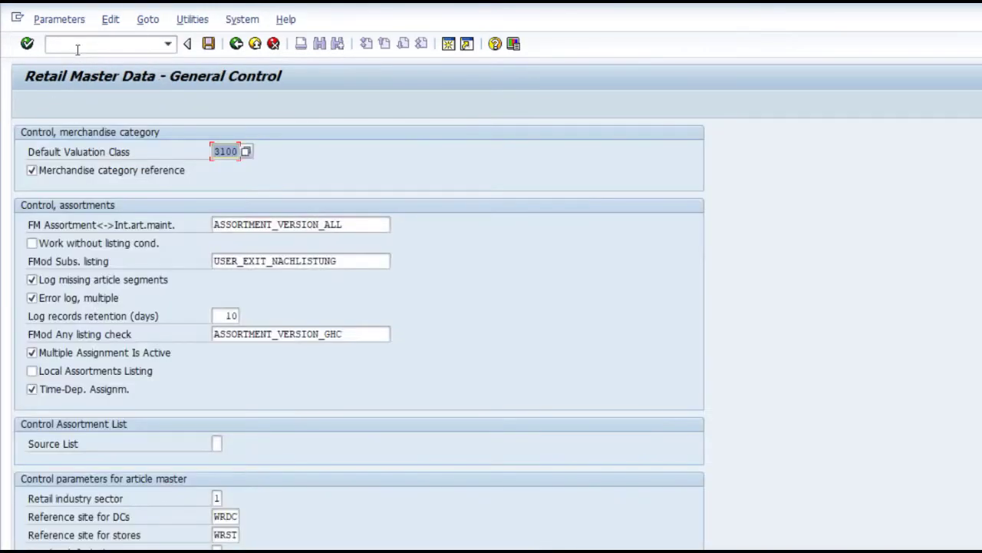
{"action": "left_click", "coordinate": [52, 355]}
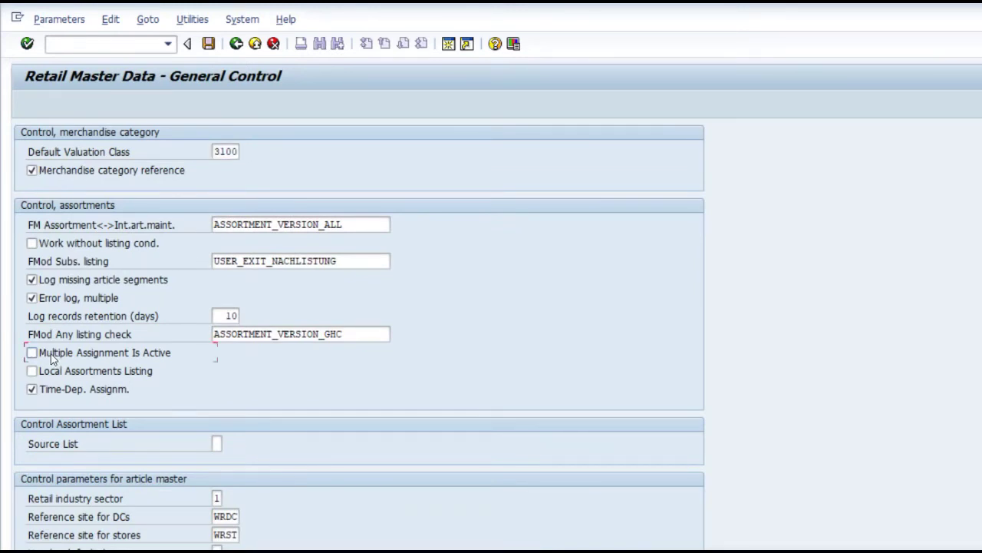
{"action": "left_click", "coordinate": [331, 224]}
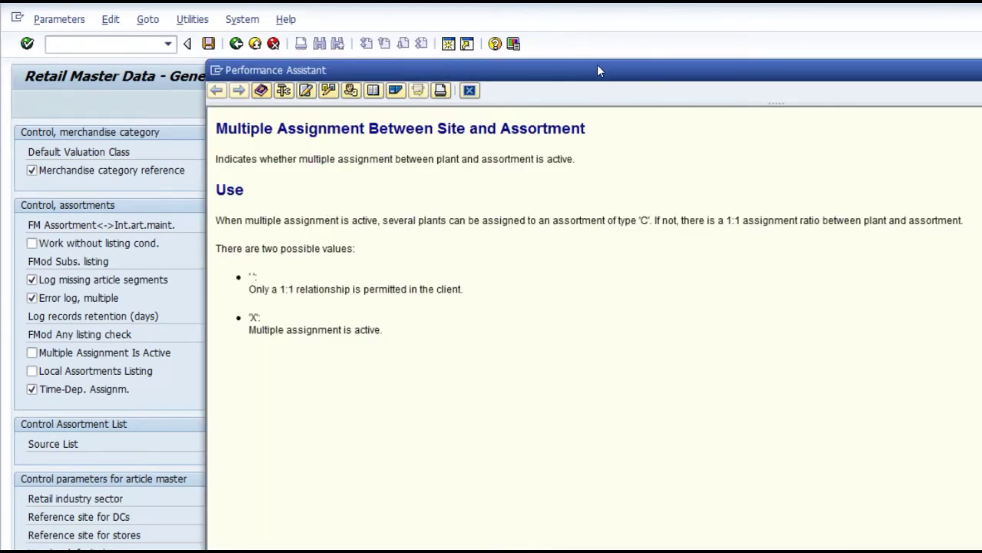
{"action": "left_click_drag", "start_coordinate": [598, 68], "coordinate": [426, 40]}
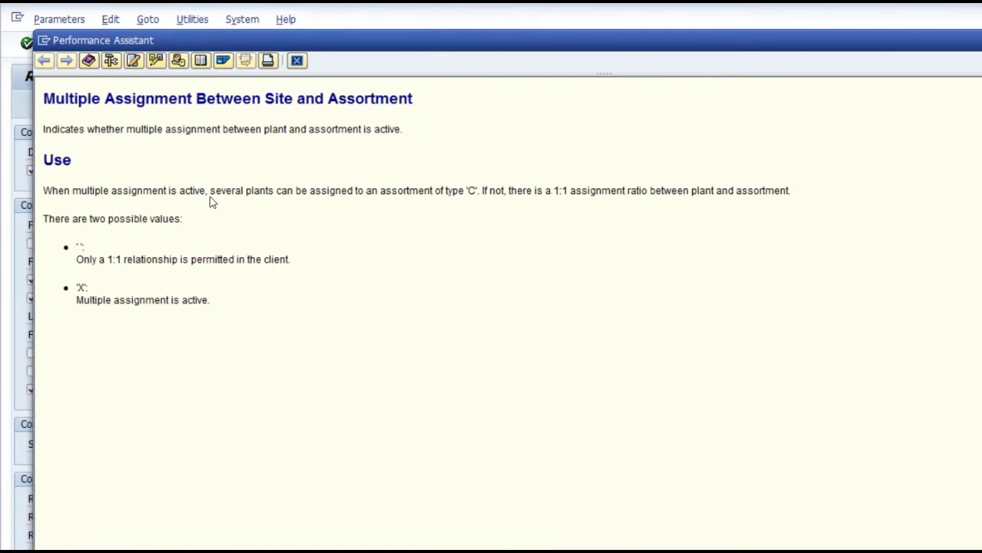
{"action": "left_click", "coordinate": [627, 204]}
{"action": "key", "text": "Escape"}
{"action": "left_click", "coordinate": [32, 353]}
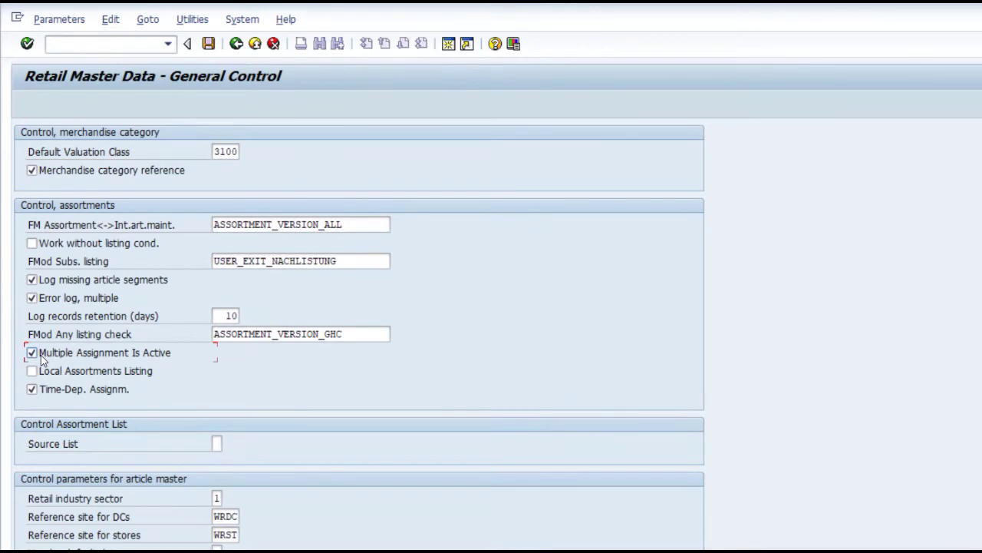
Try disabling Multiple Assignment Is Active, read error WM571, re-enable it and exit.
{"action": "left_click", "coordinate": [33, 356]}
{"action": "left_click", "coordinate": [209, 44]}
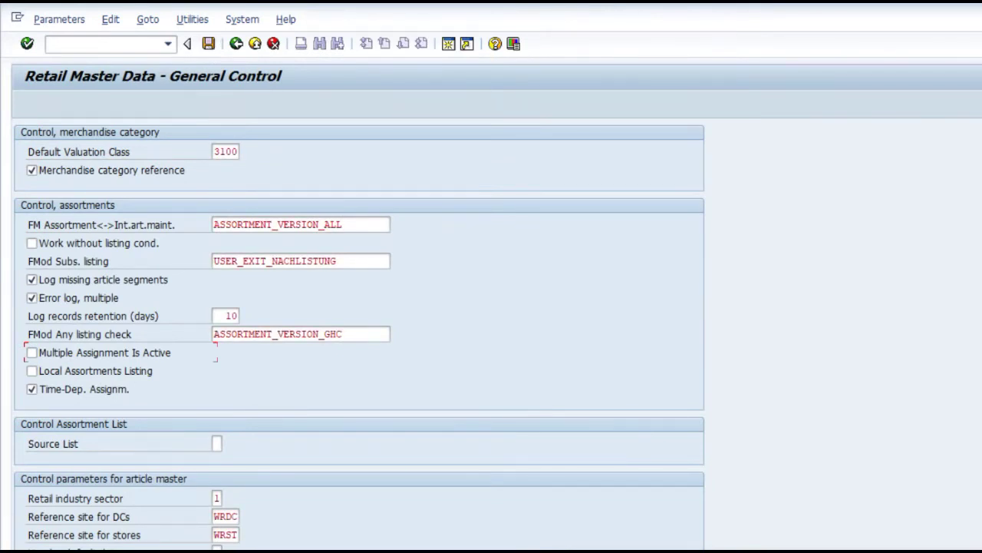
{"action": "key", "text": "F1"}
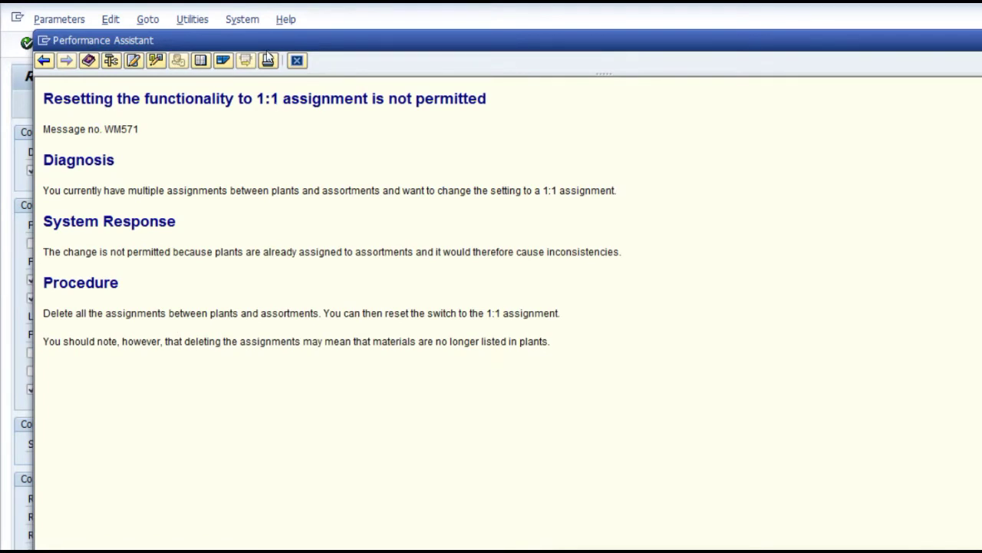
{"action": "left_click", "coordinate": [297, 61]}
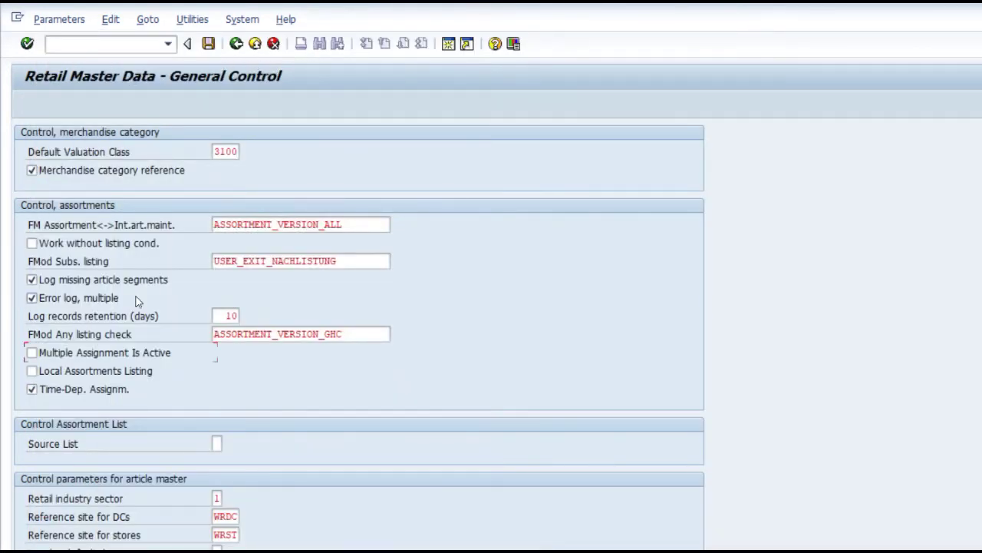
{"action": "left_click", "coordinate": [31, 353]}
{"action": "left_click", "coordinate": [237, 44]}
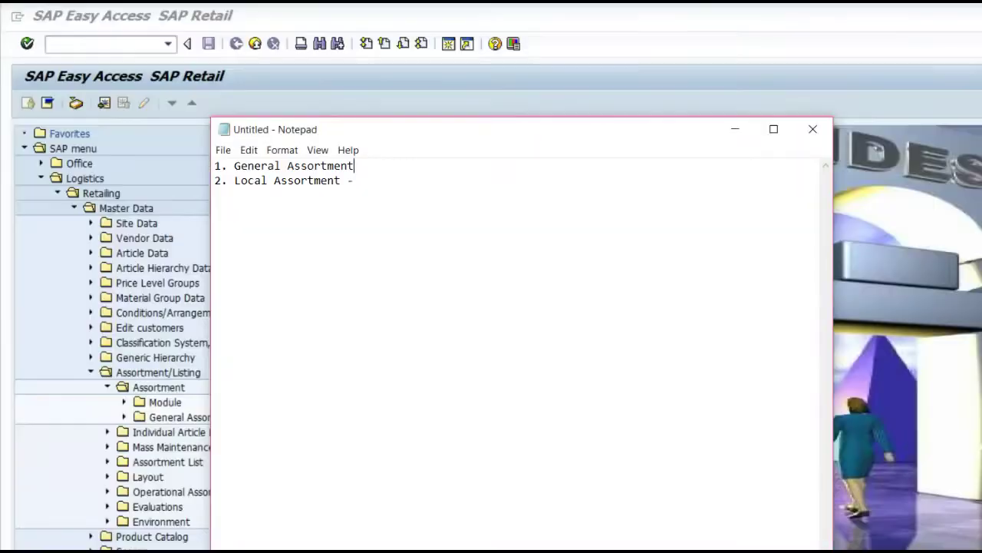
Remove the dash after Local Assortment and add 'a. Create Assortment modules & assign materials to assortment modules'.
{"action": "left_click", "coordinate": [400, 195]}
{"action": "key", "text": "BackSpace"}
{"action": "key", "text": "BackSpace"}
{"action": "key", "text": "BackSpace"}
{"action": "key", "text": "Return"}
{"action": "key", "text": "Return"}
{"action": "type", "text": "a. "}
{"action": "type", "text": "A"}
{"action": "key", "text": "BackSpace"}
{"action": "type", "text": "Create Assorte"}
{"action": "key", "text": "BackSpace"}
{"action": "type", "text": "ment modules"}
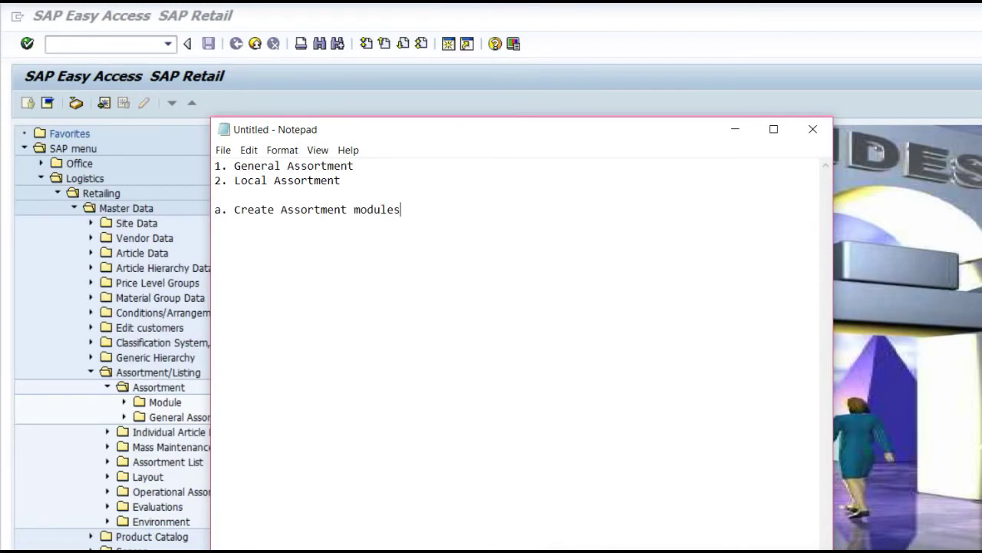
{"action": "type", "text": " & assiggn materials "}
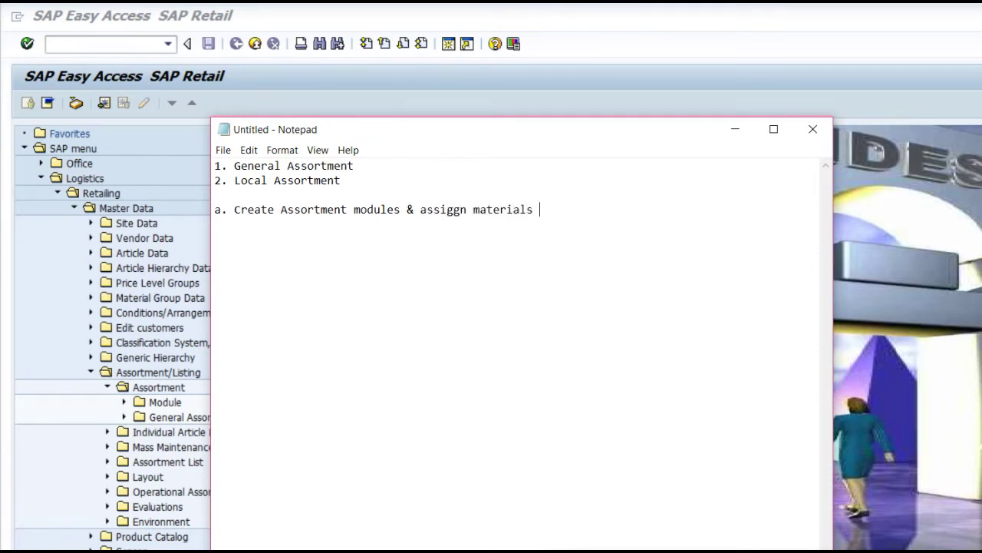
{"action": "type", "text": "to assortment modules"}
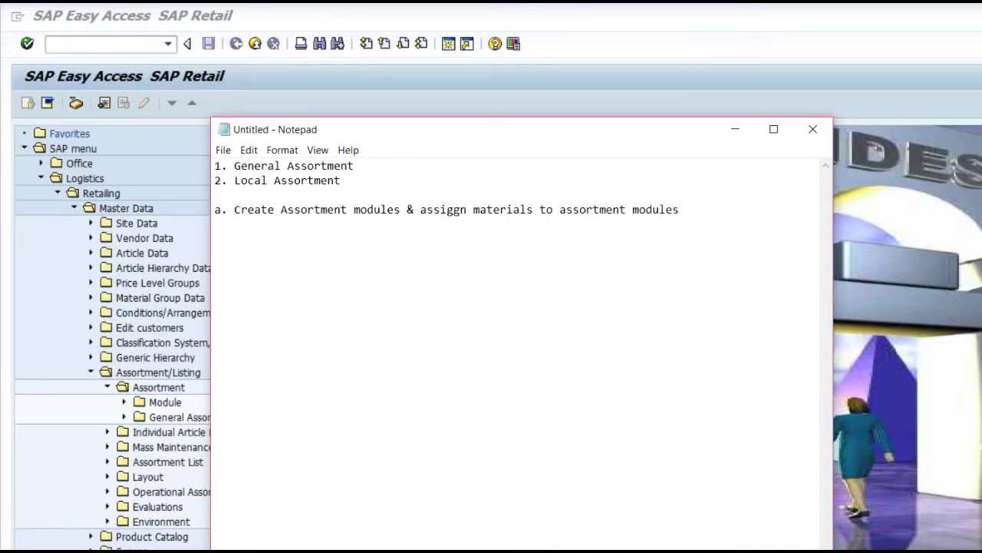
{"action": "type", "text": ")"}
Change both 'modules' in step a to 'module(s)'.
{"action": "left_click", "coordinate": [672, 210]}
{"action": "type", "text": "("}
{"action": "left_click", "coordinate": [396, 209]}
{"action": "type", "text": "("}
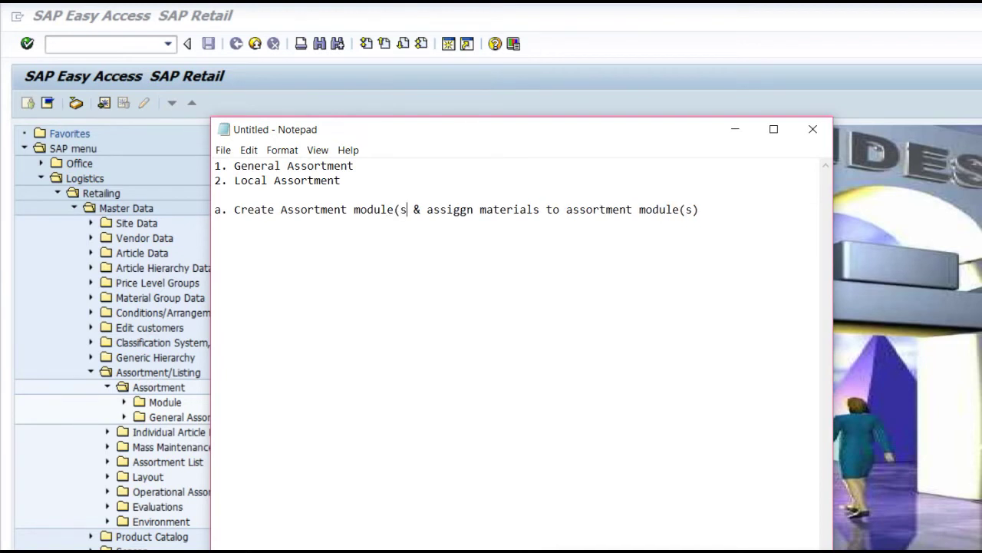
{"action": "key", "text": "Right"}
{"action": "type", "text": ")"}
Add line 'b. Assign the module(s) to the assortment(s)' and correct 'assiggn' to 'assign'.
{"action": "left_click", "coordinate": [706, 204]}
{"action": "key", "text": "Return"}
{"action": "type", "text": "b"}
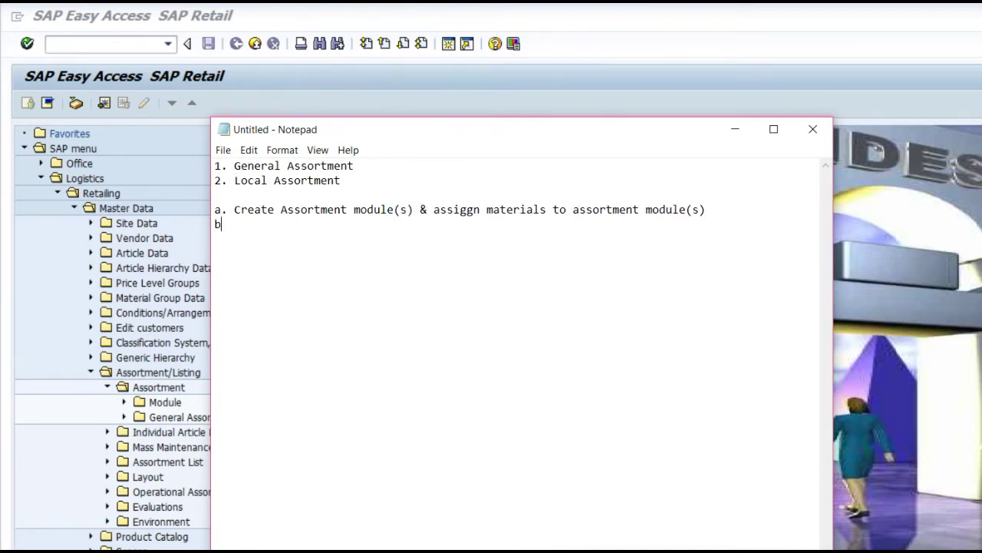
{"action": "type", "text": ". Assign the modu"}
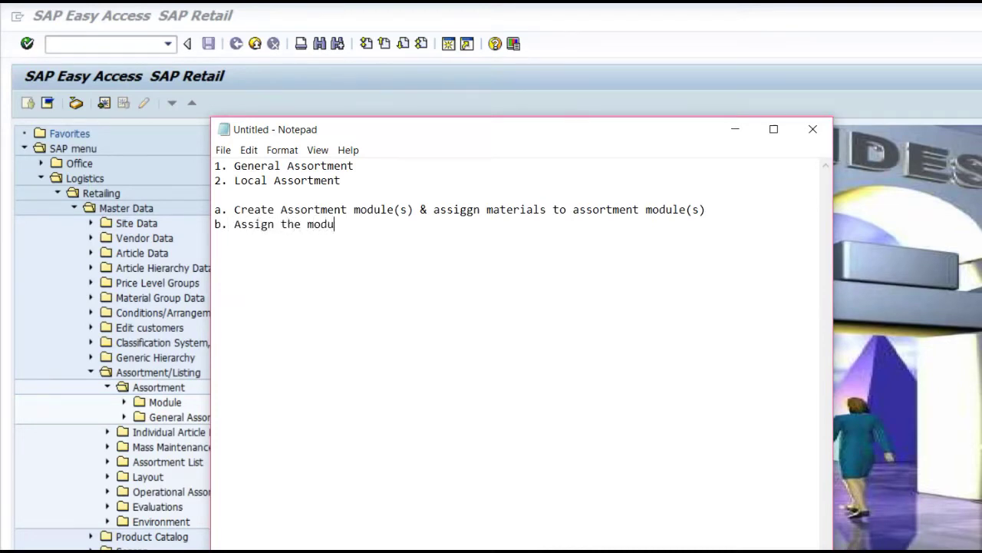
{"action": "type", "text": "le(s) to the assortment"}
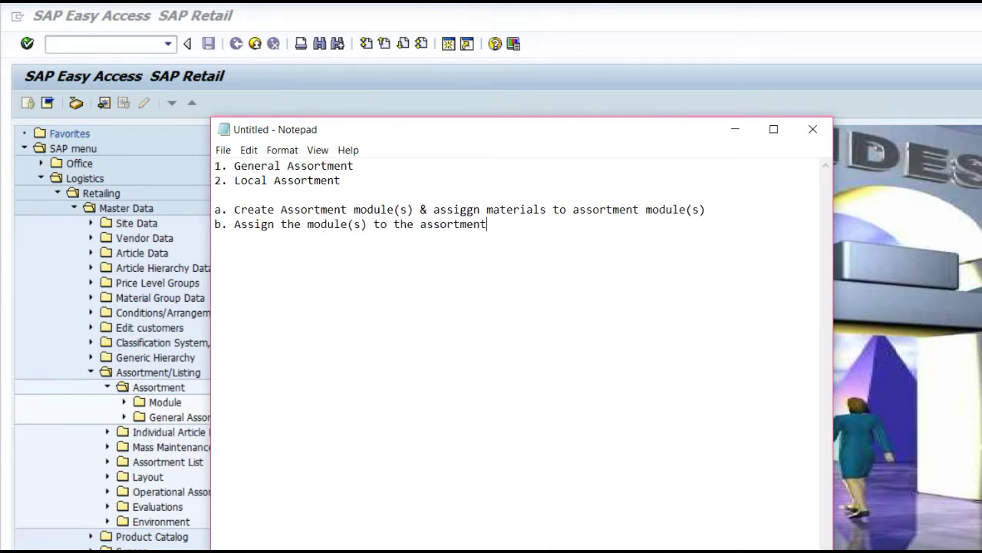
{"action": "type", "text": "(s)"}
{"action": "left_click", "coordinate": [461, 210]}
{"action": "key", "text": "BackSpace"}
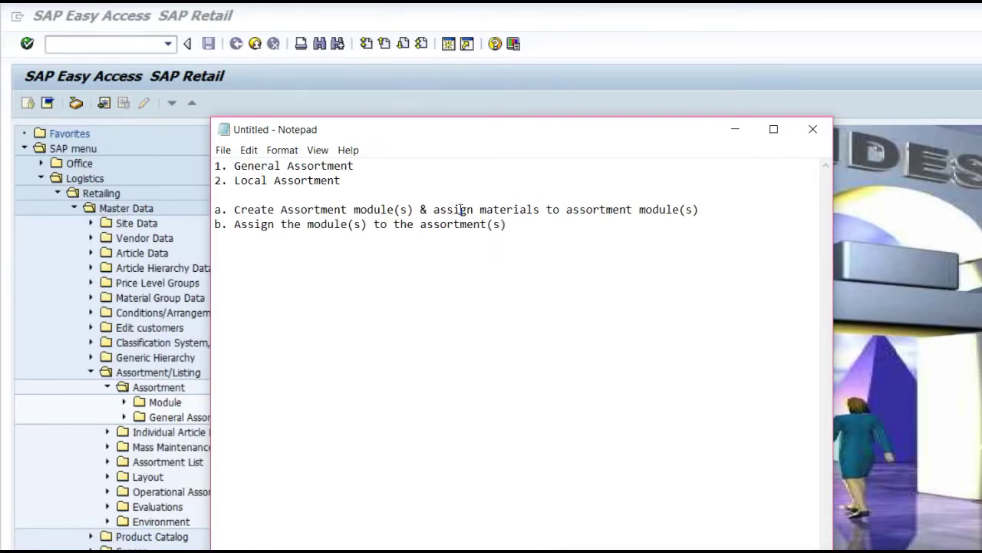